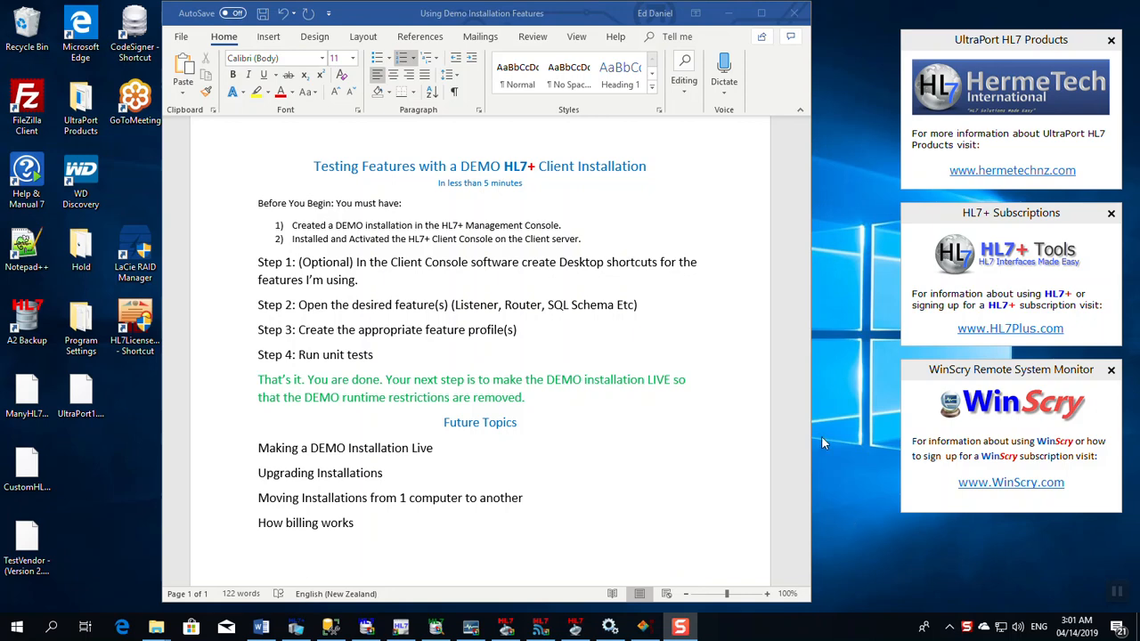
Switch to the HL7+ Management Console and view the demo installations Cooper's Beach Clinic and Harper Valley PT Clinic
left_click(728, 12)
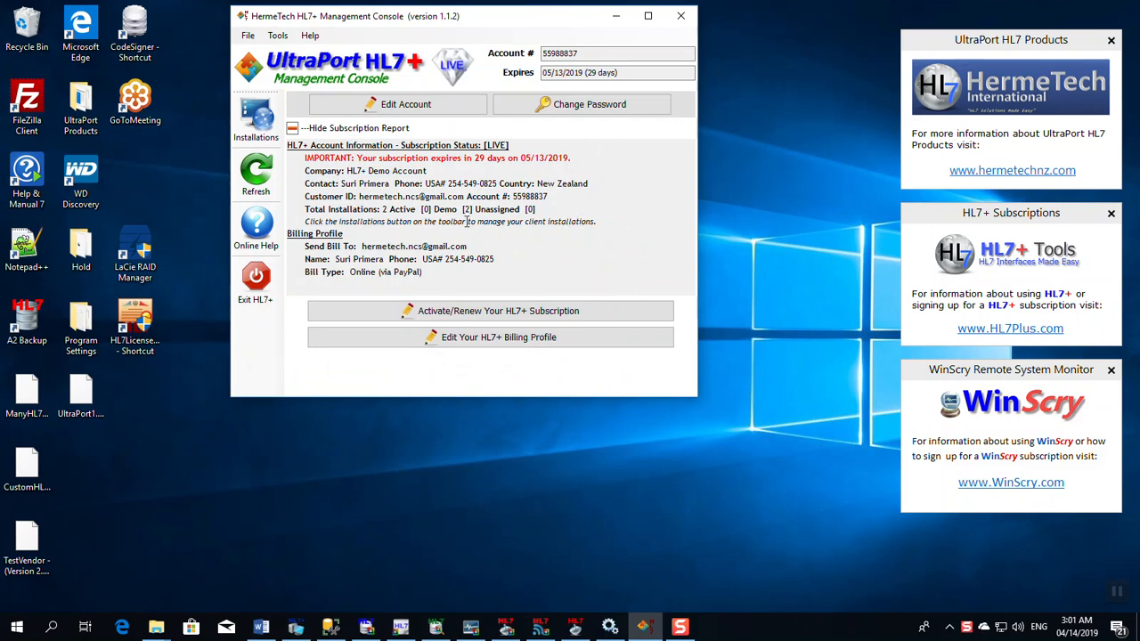
left_click(265, 143)
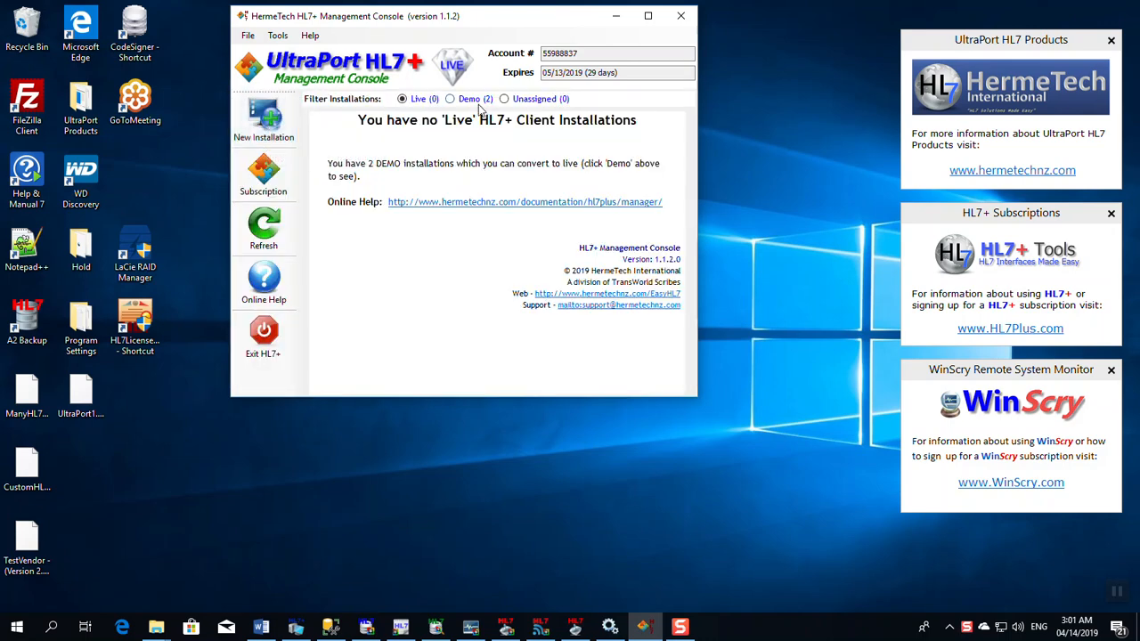
left_click(458, 99)
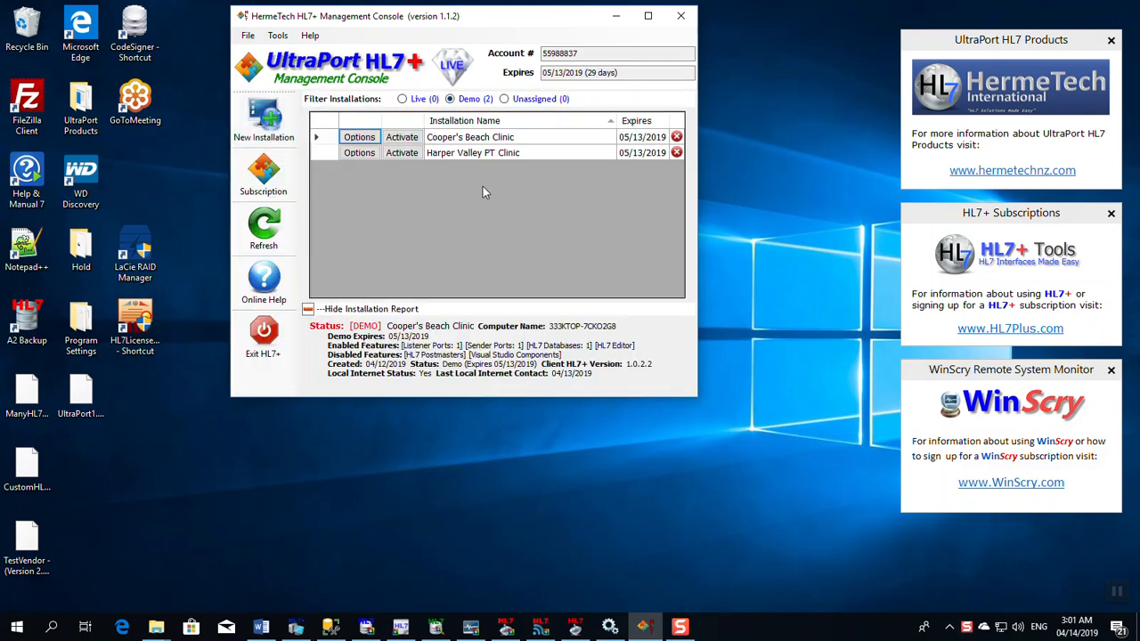
left_click(497, 152)
left_click(495, 137)
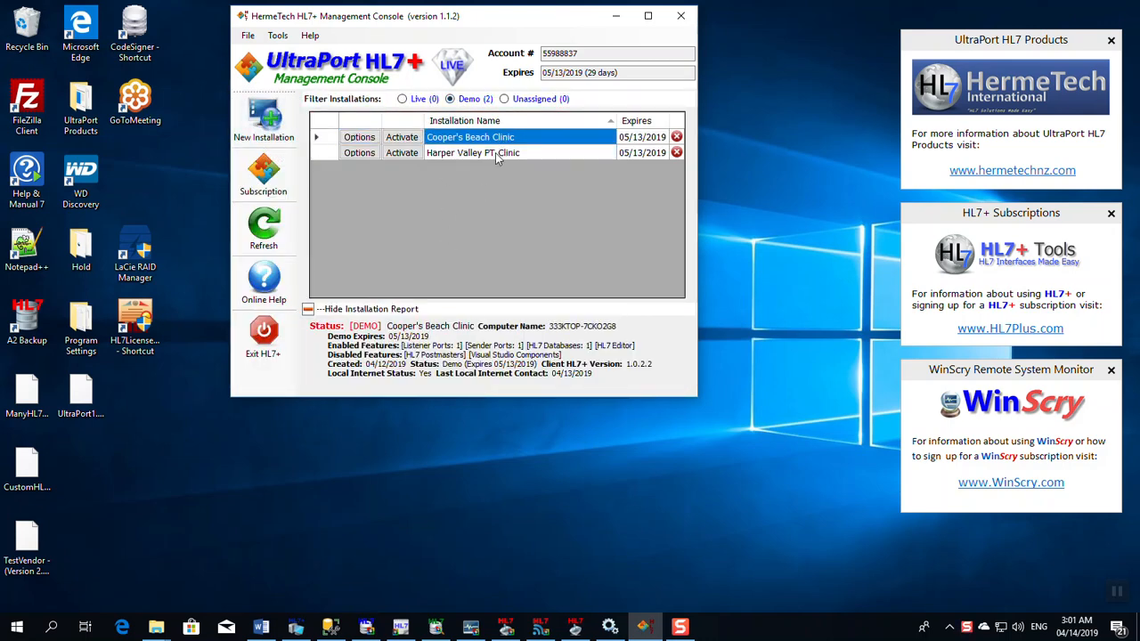
left_click(495, 152)
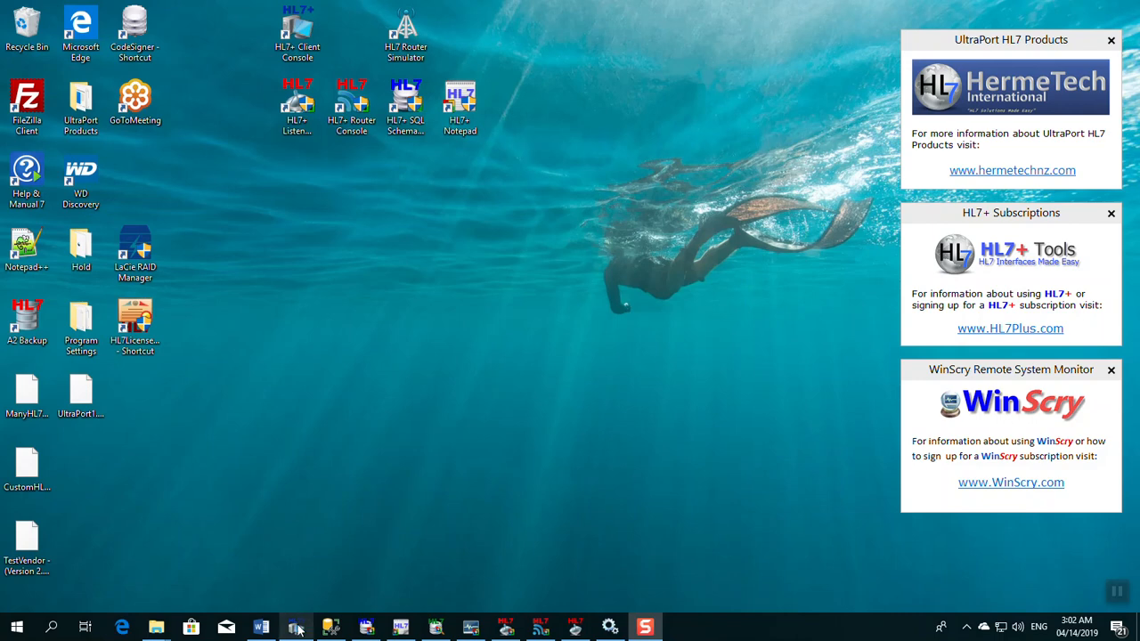
Bring up the HL7+ Client Console, consult the instruction document, and view the console's options for creating desktop shortcuts
mouse_move(298, 626)
left_click(296, 563)
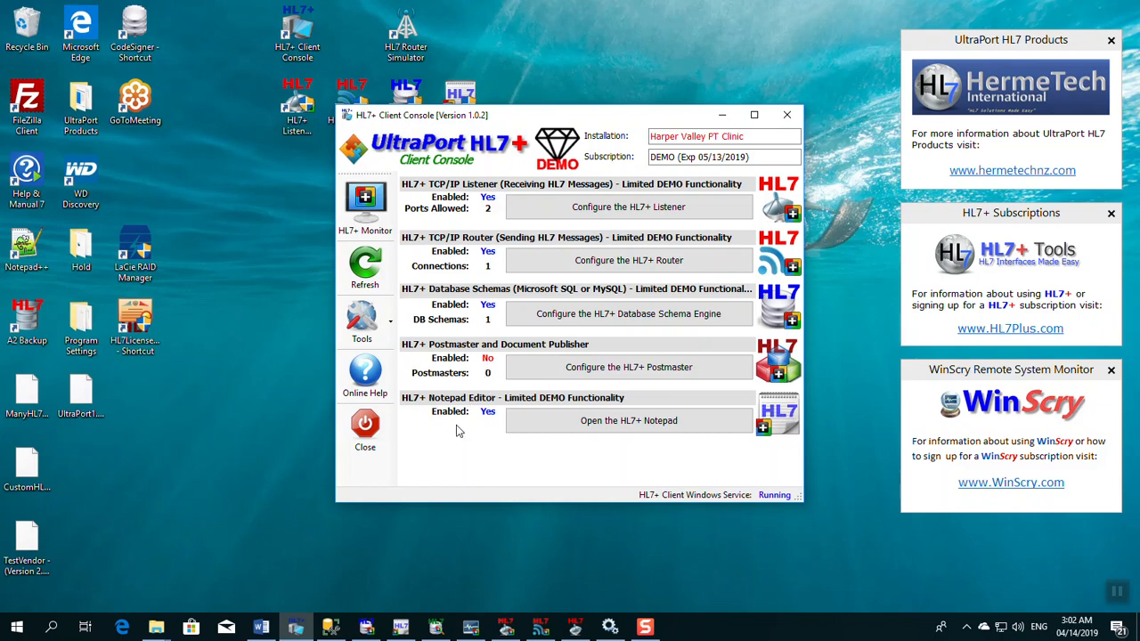
mouse_move(263, 628)
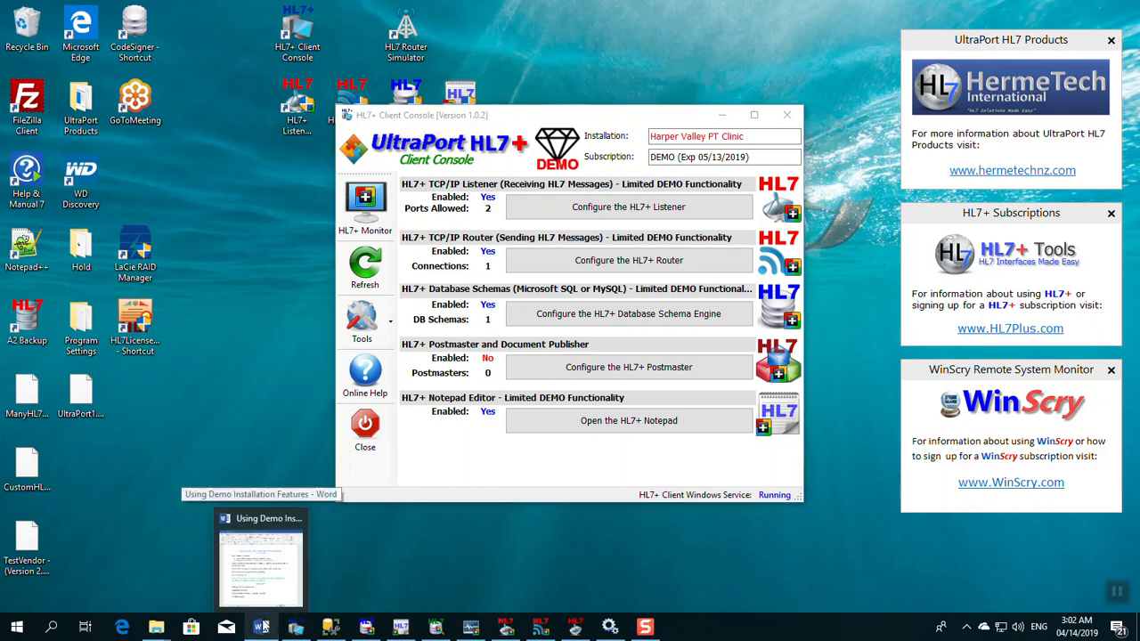
left_click(261, 603)
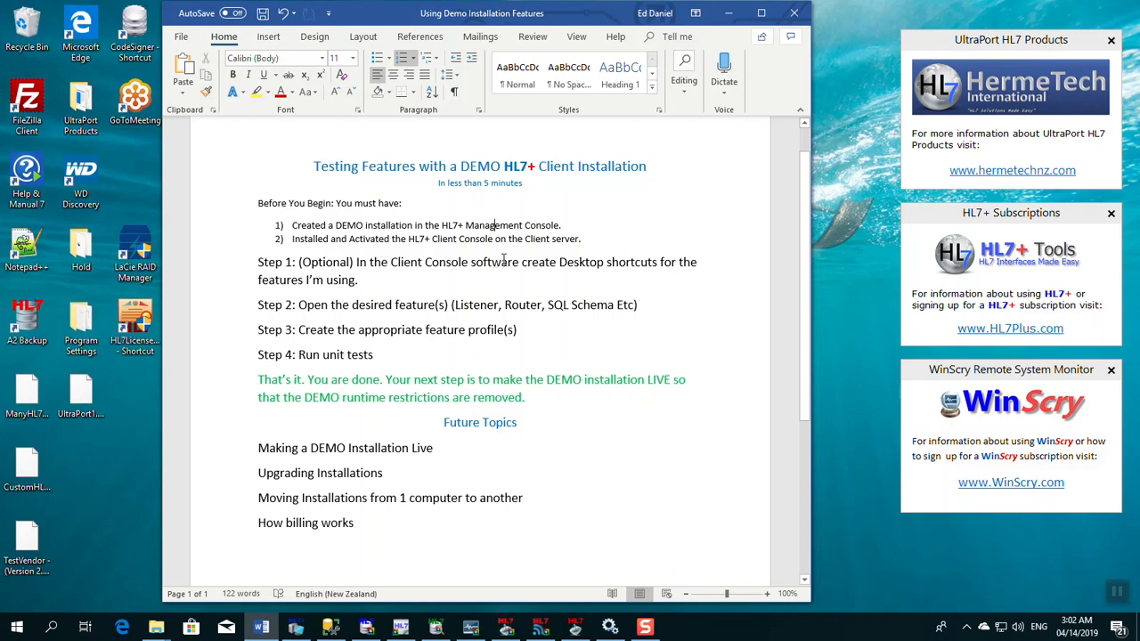
left_click(728, 12)
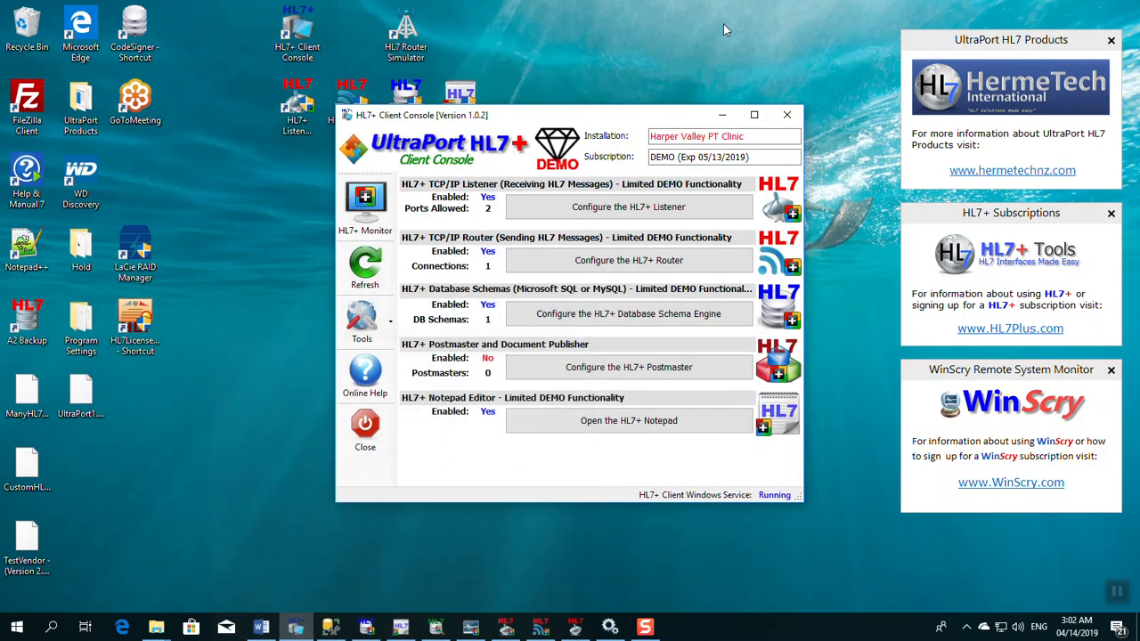
left_click(390, 324)
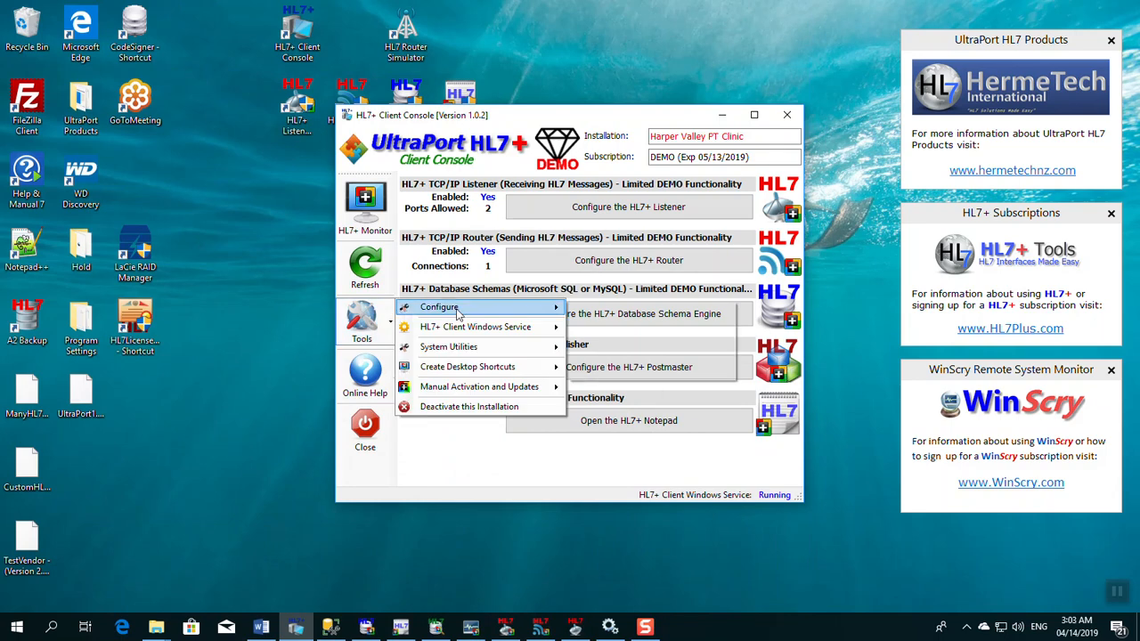
mouse_move(457, 367)
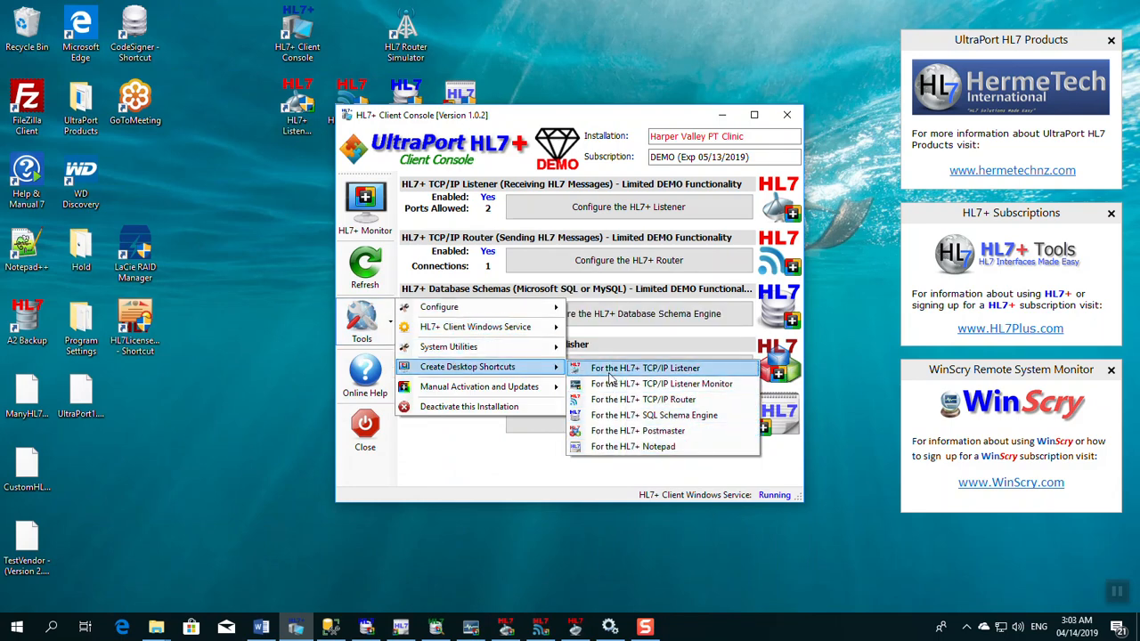
Move the Client Console window clear of the desktop shortcuts and delete the HL7+ Notepad shortcut
left_click_drag(465, 117, 433, 156)
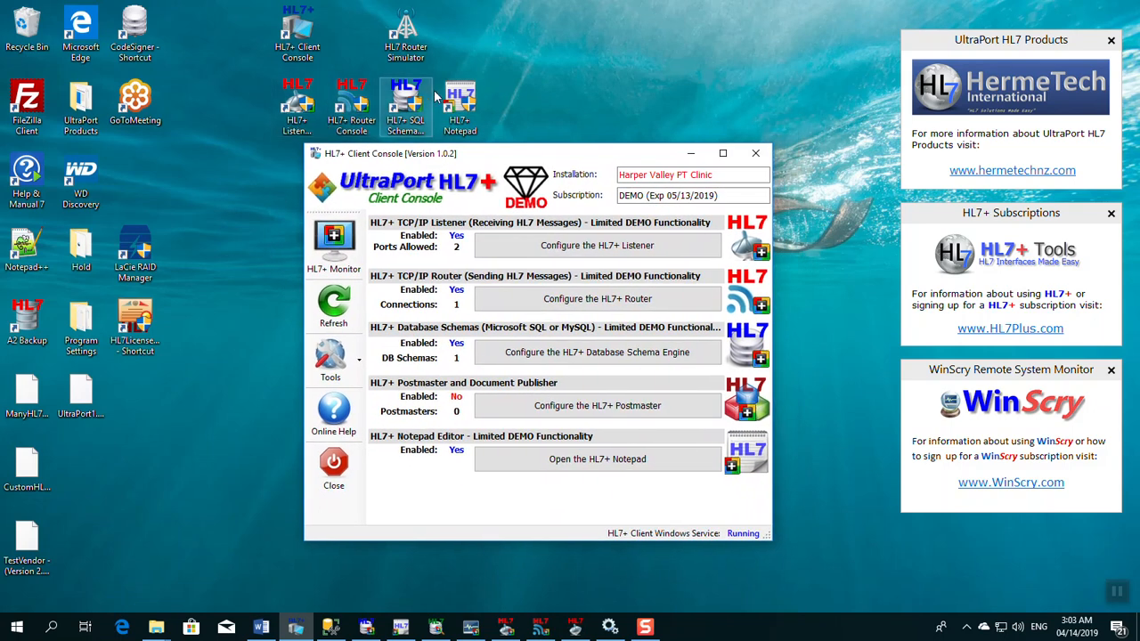
left_click(462, 103)
right_click(465, 104)
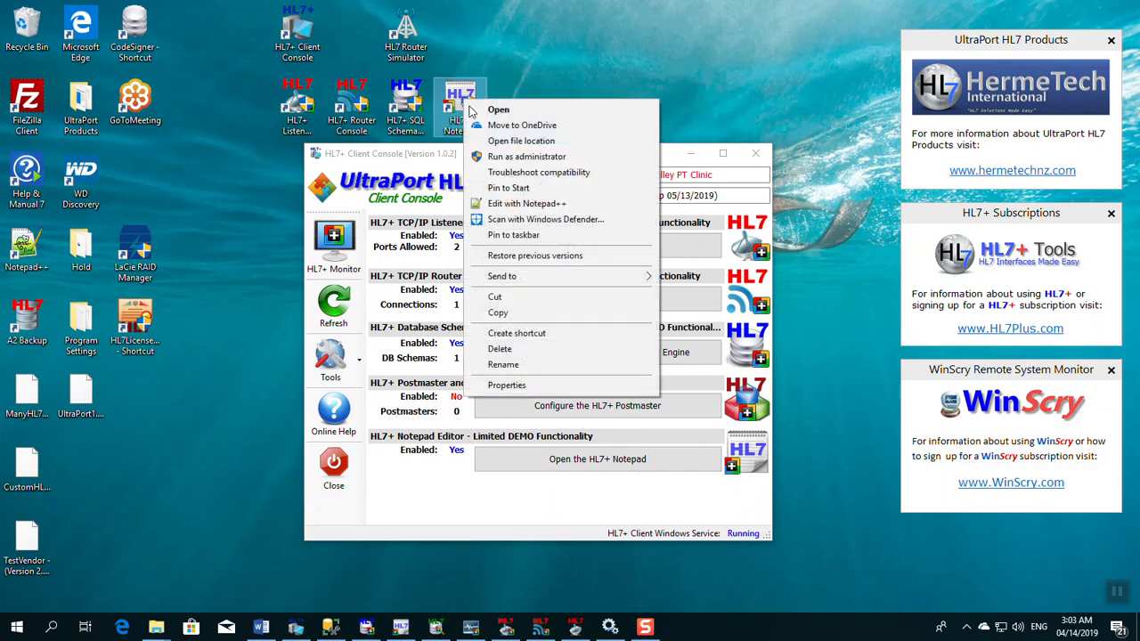
left_click(496, 347)
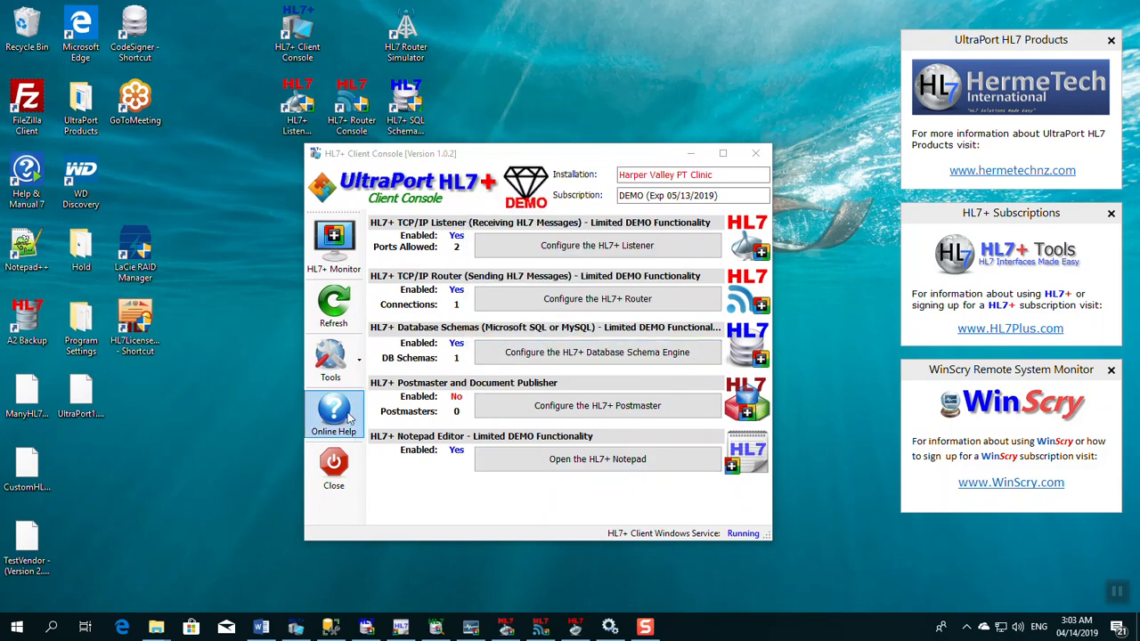
Create a desktop shortcut for the HL7+ Notepad from the Client Console and place it beside the HL7+ SQL Schema shortcut
left_click(359, 364)
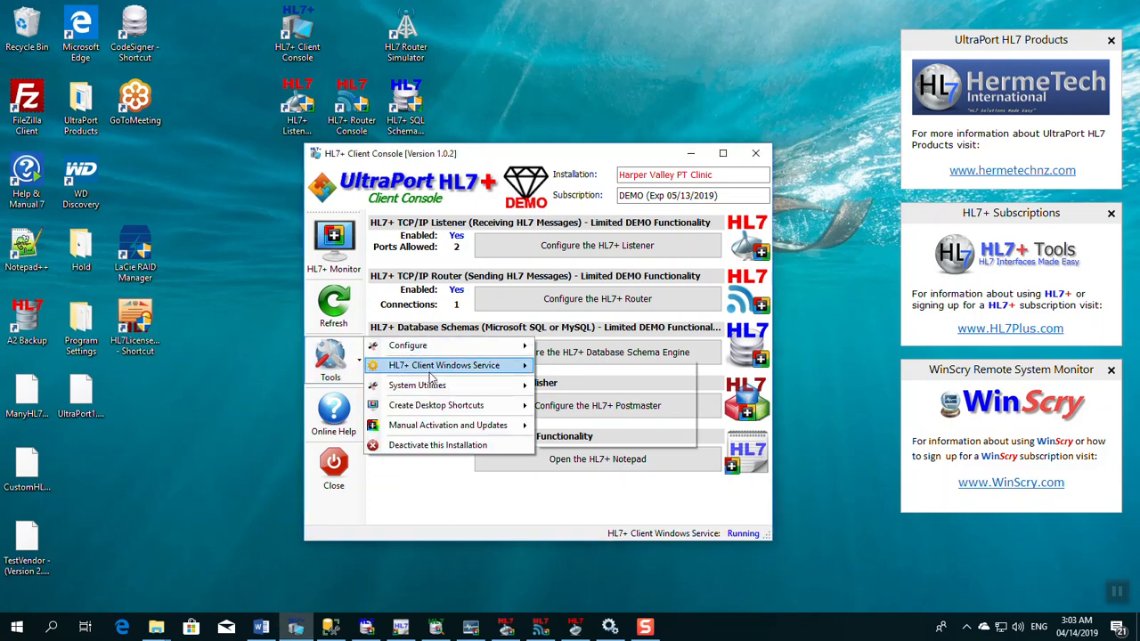
mouse_move(441, 405)
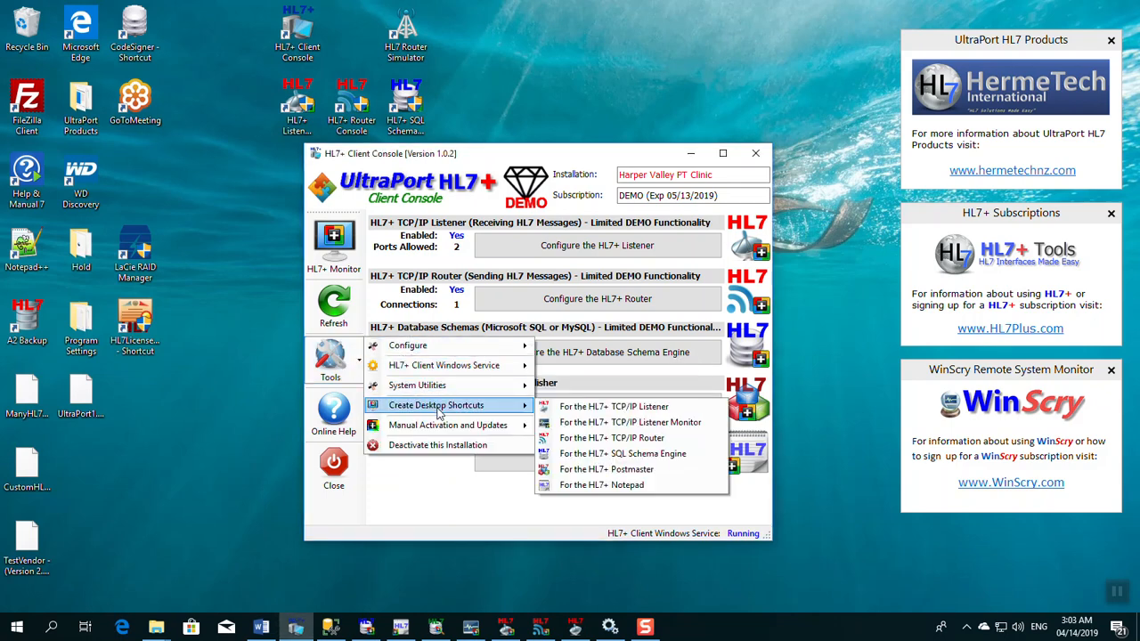
left_click(588, 486)
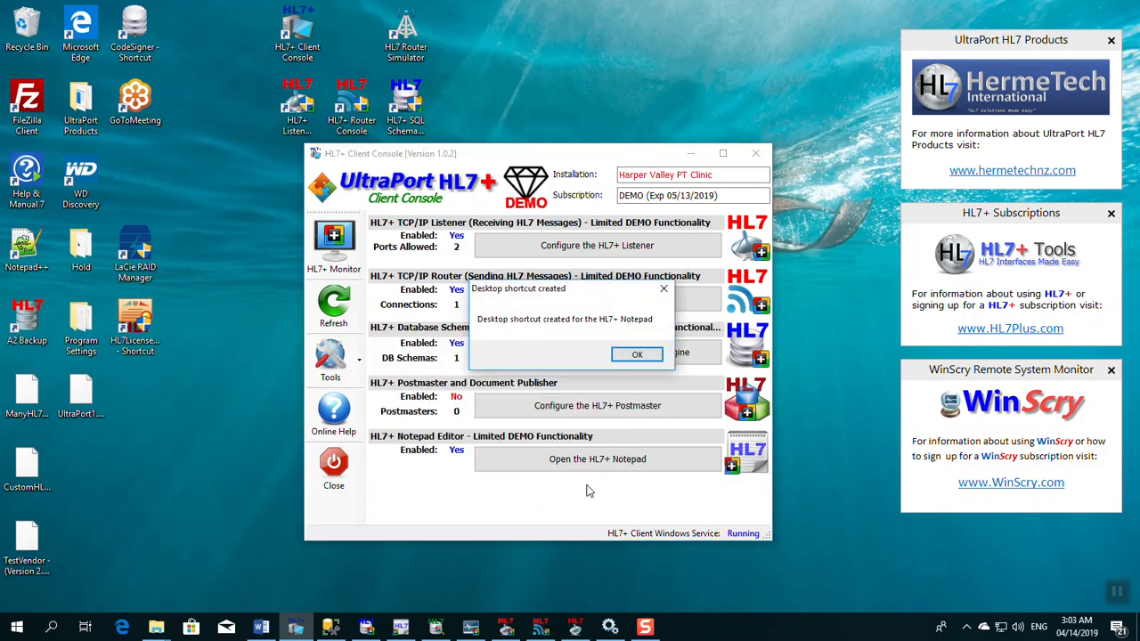
left_click(642, 357)
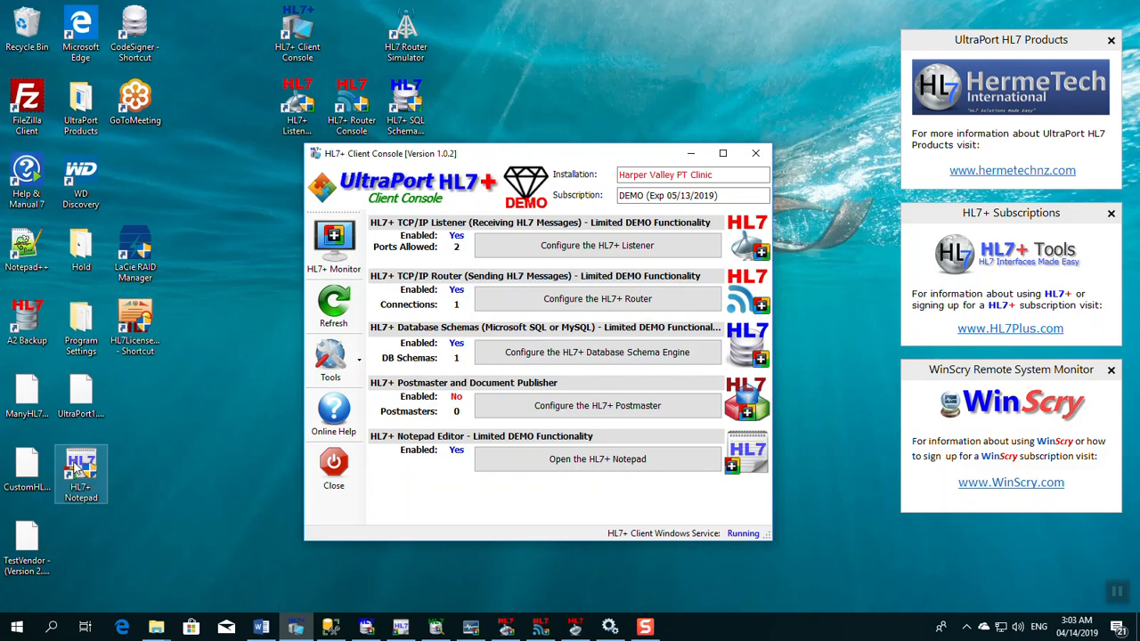
left_click_drag(78, 471, 459, 99)
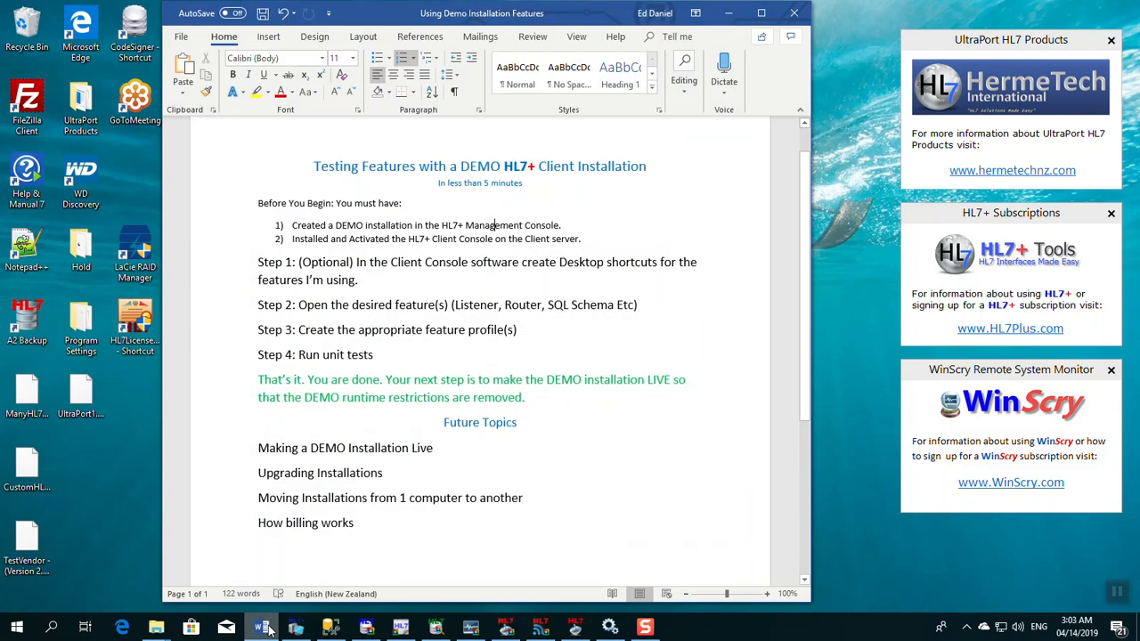
Strike through the Step 1 paragraph in the Using Demo Installation Features Word document and minimize the document
left_click(261, 628)
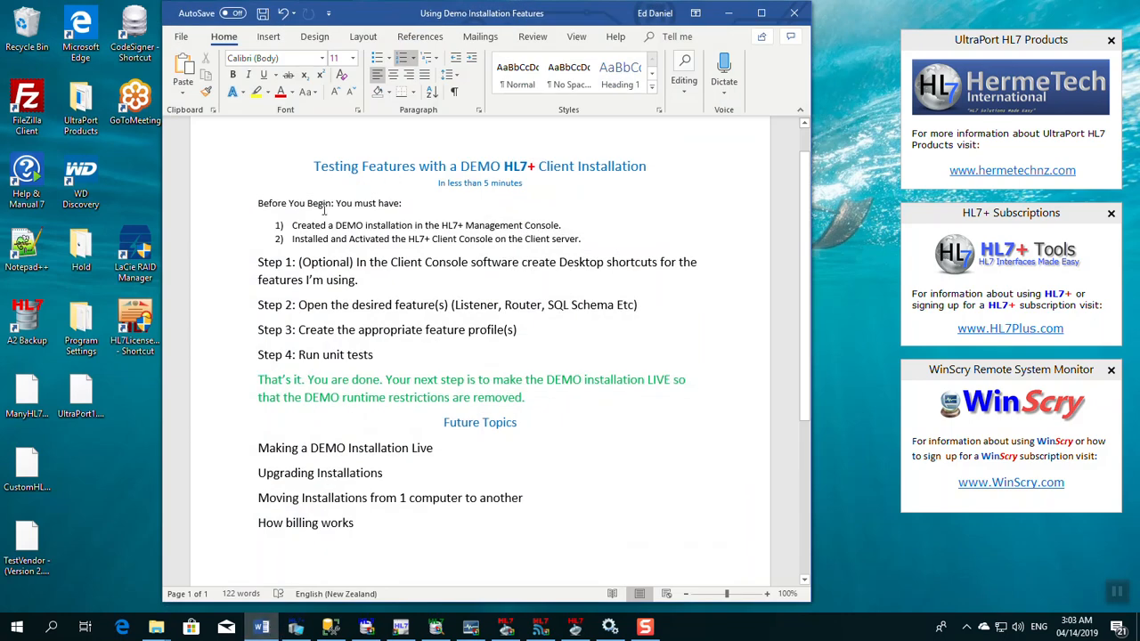
triple_click(297, 269)
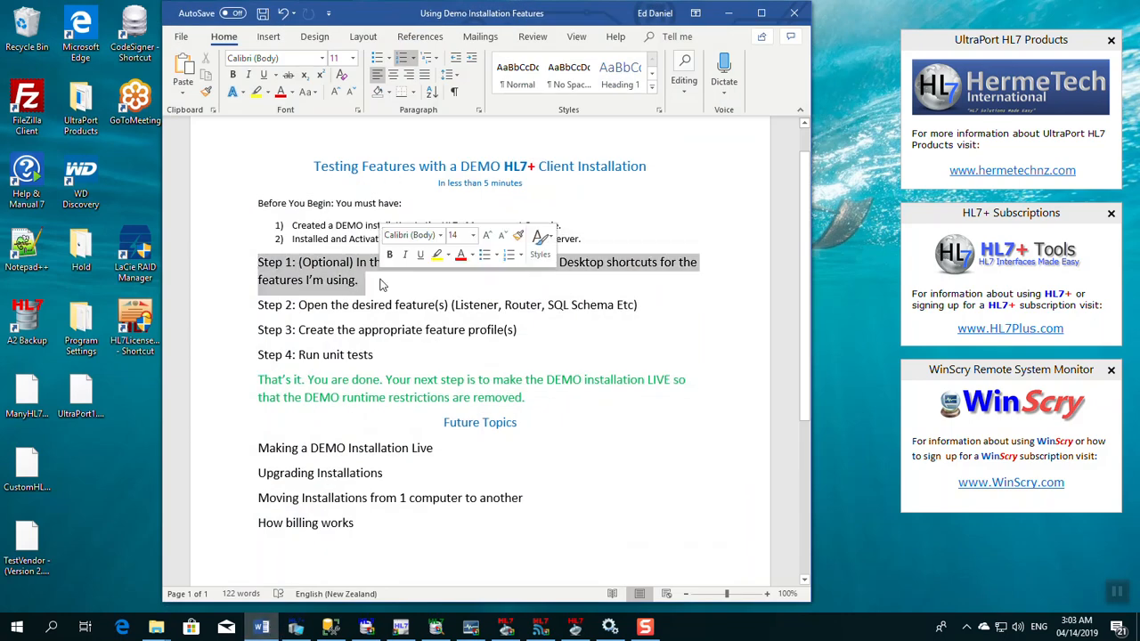
left_click(288, 76)
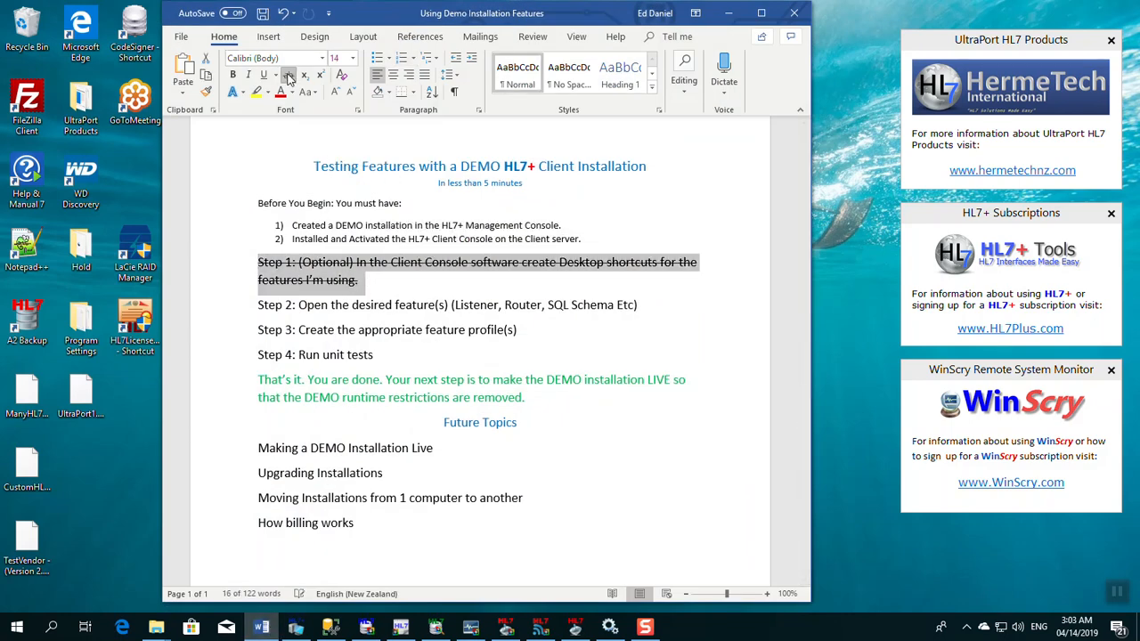
left_click(371, 304)
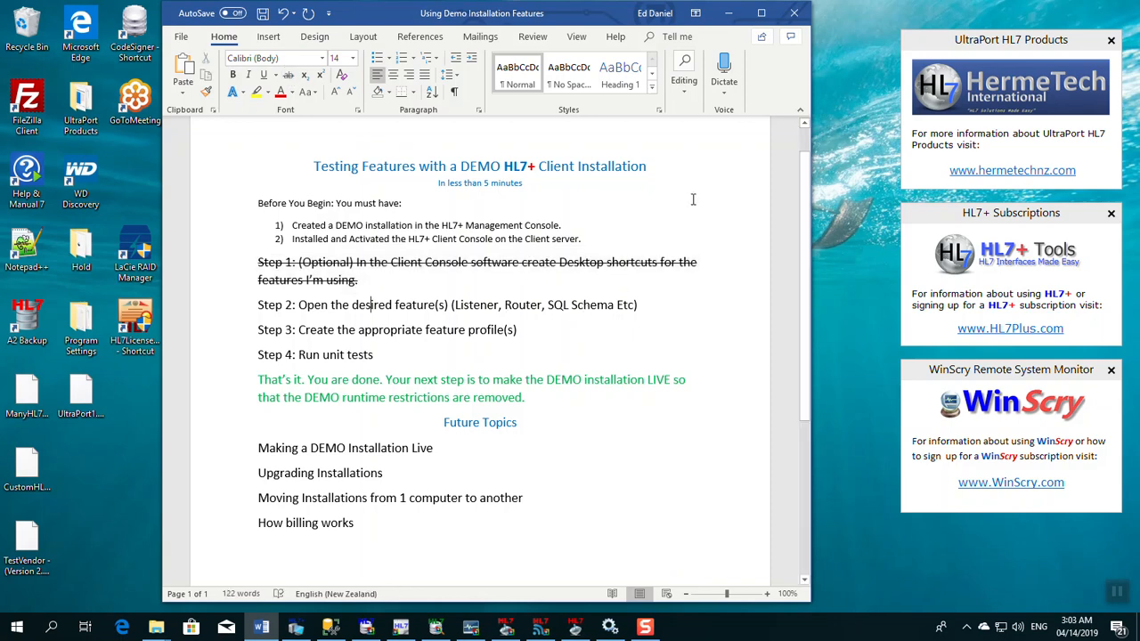
left_click(728, 12)
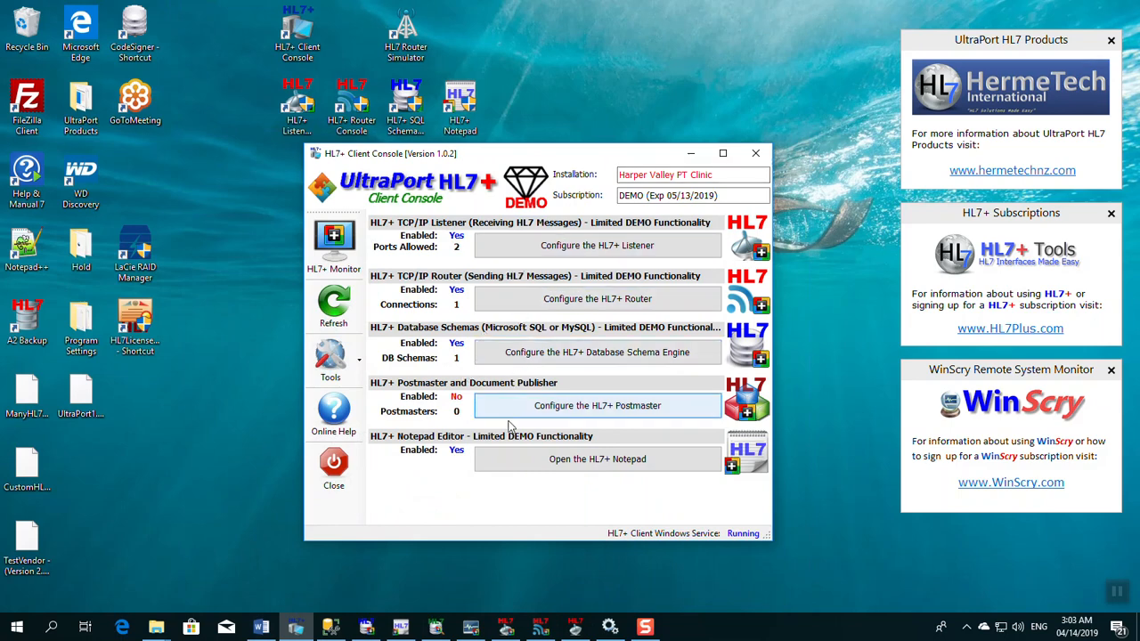
Open the HL7+ Listener console and examine the ports and data folders of the Test Listener #1 and Test Listener #2 profiles
left_click(301, 104)
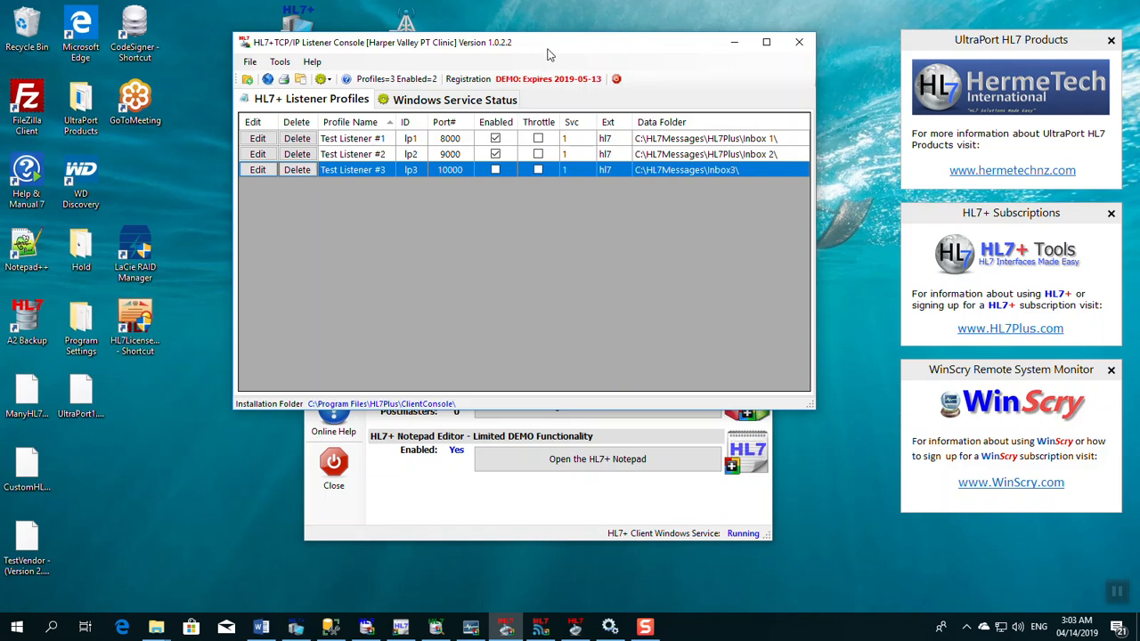
left_click_drag(549, 55, 547, 160)
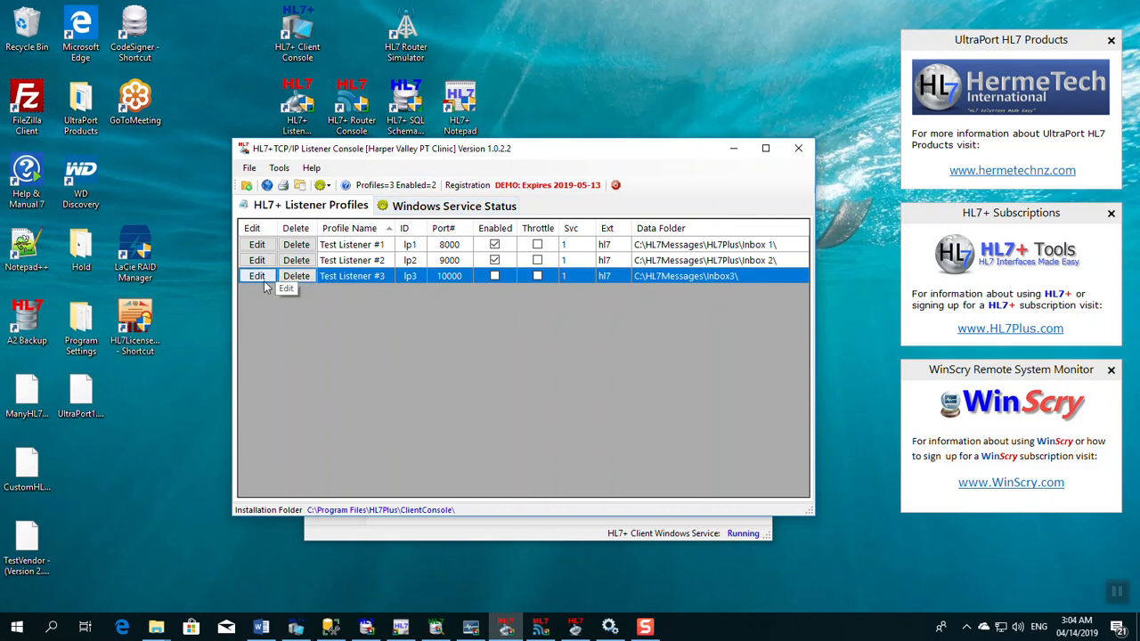
left_click(327, 251)
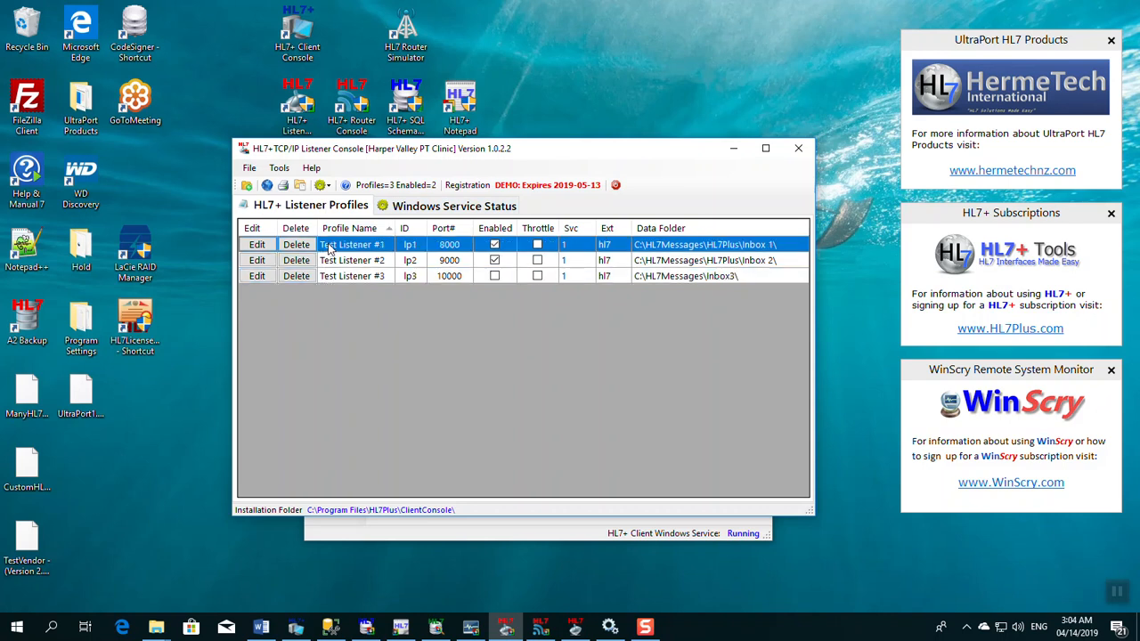
left_click(347, 266)
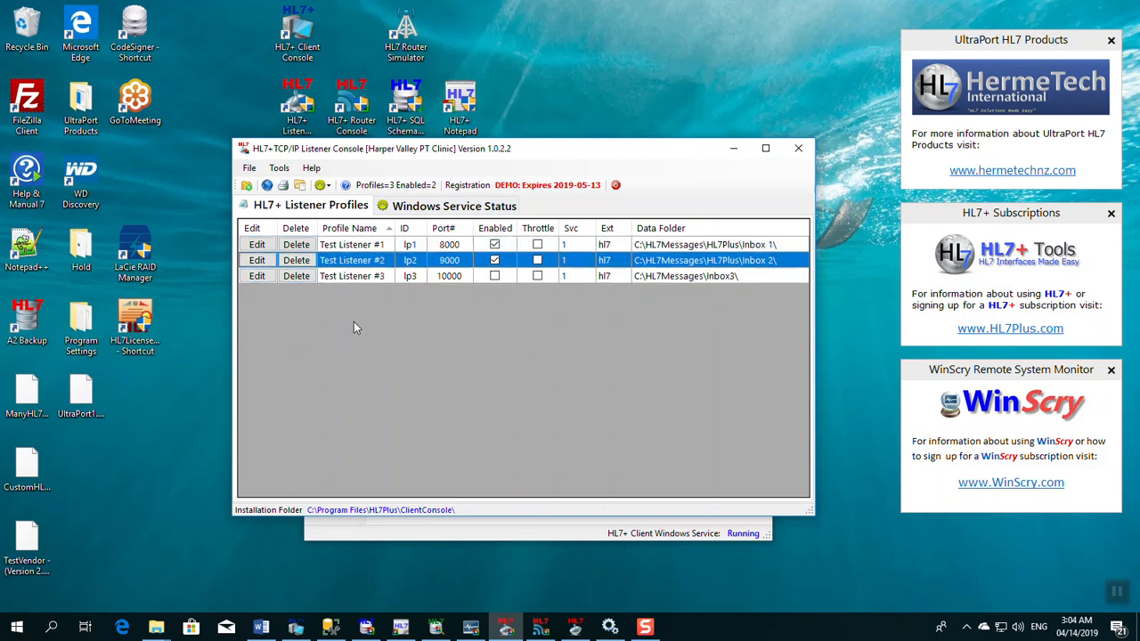
left_click_drag(526, 156, 512, 87)
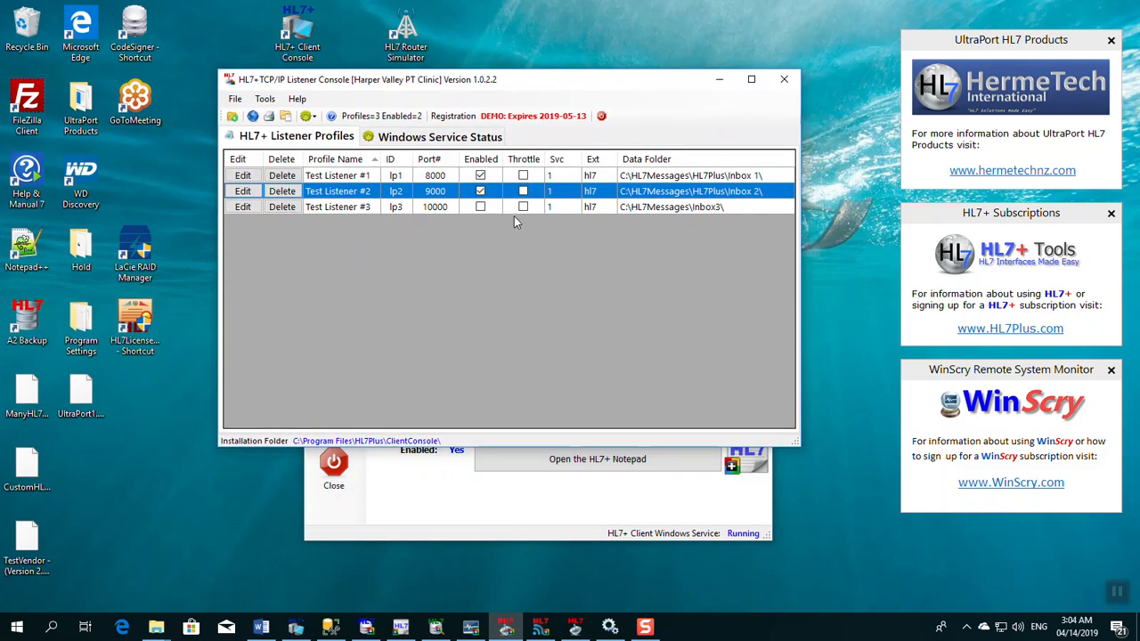
left_click(437, 176)
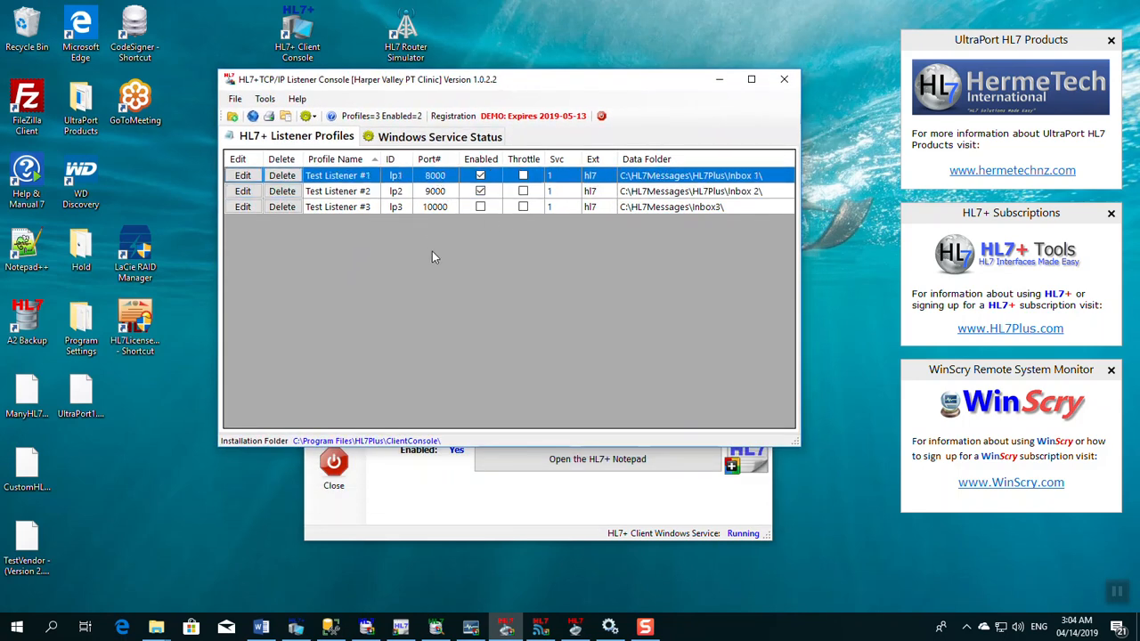
left_click(438, 192)
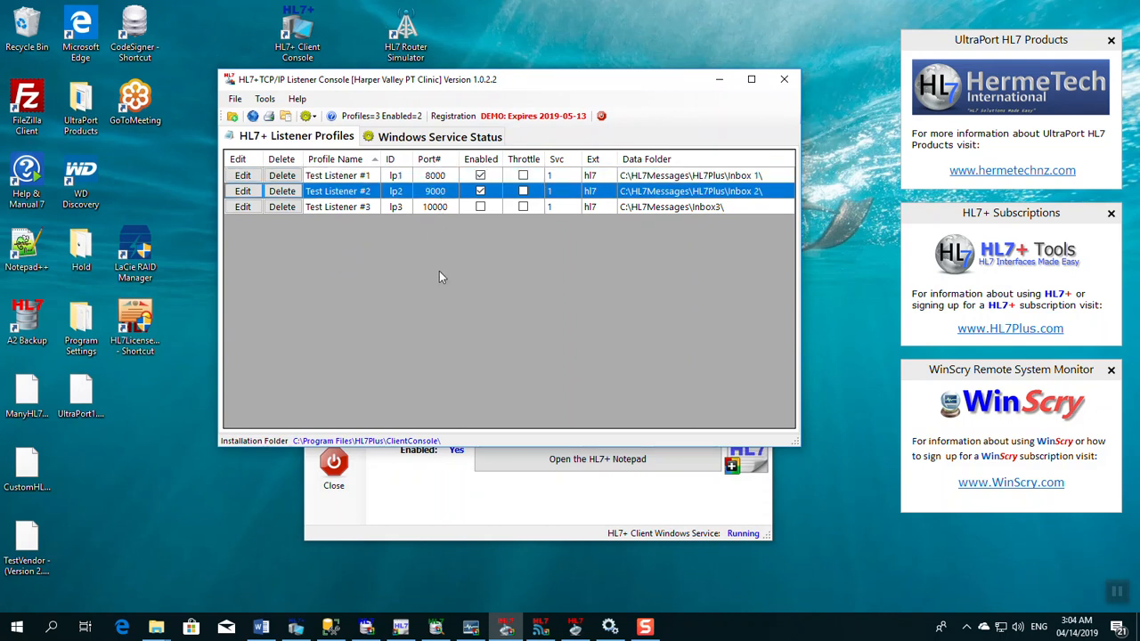
left_click(447, 176)
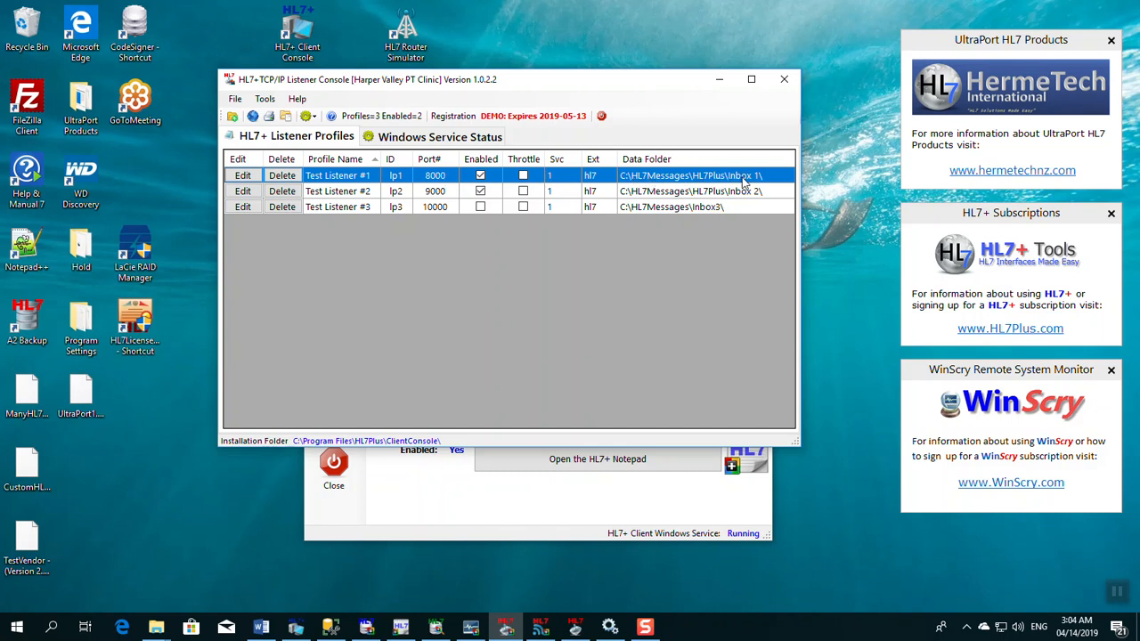
left_click(713, 195)
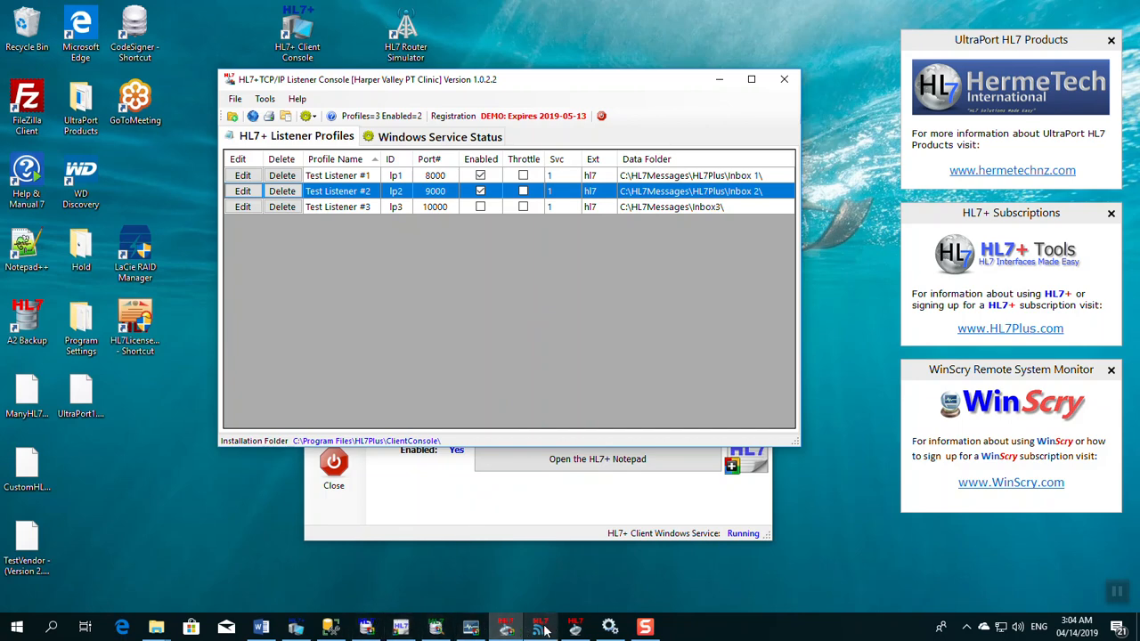
Switch to the HL7+ SQL Schema Engine to view its database schema and inbound processor profiles
mouse_move(448, 633)
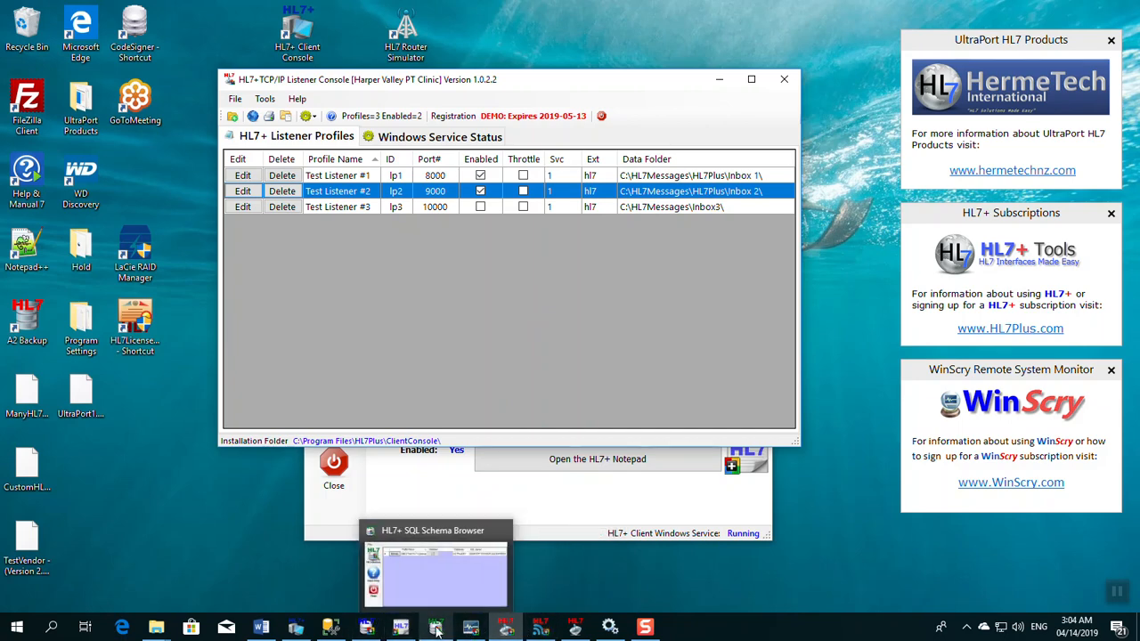
left_click(385, 557)
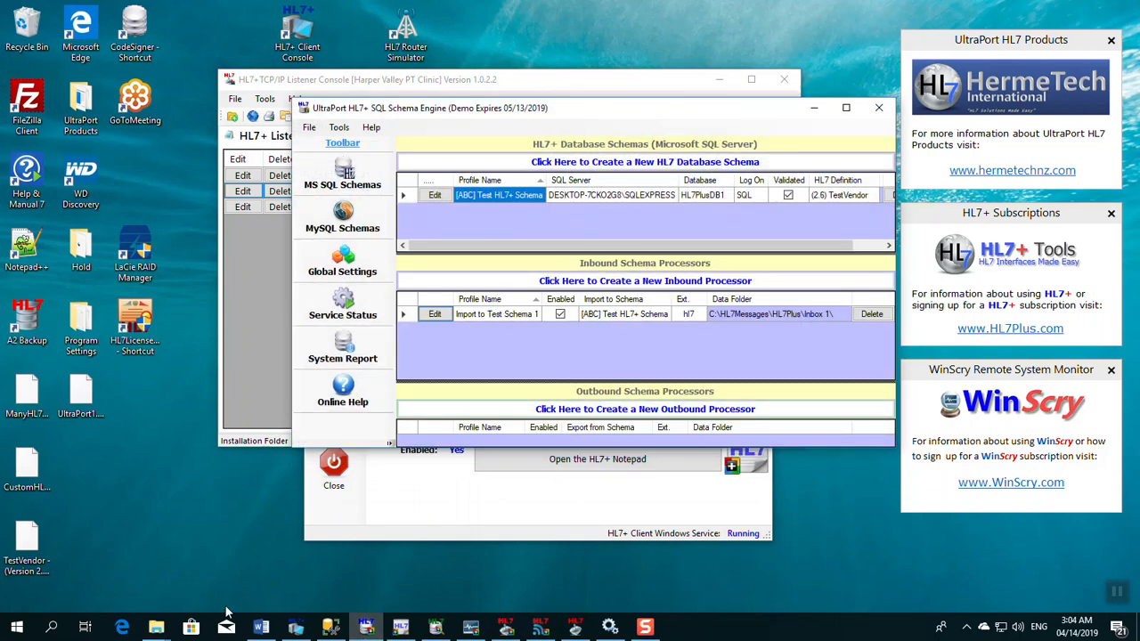
Switch to SQL Server Management Studio, locate the HL7PlusDB1 database, and return to the SQL Schema Engine
left_click(330, 627)
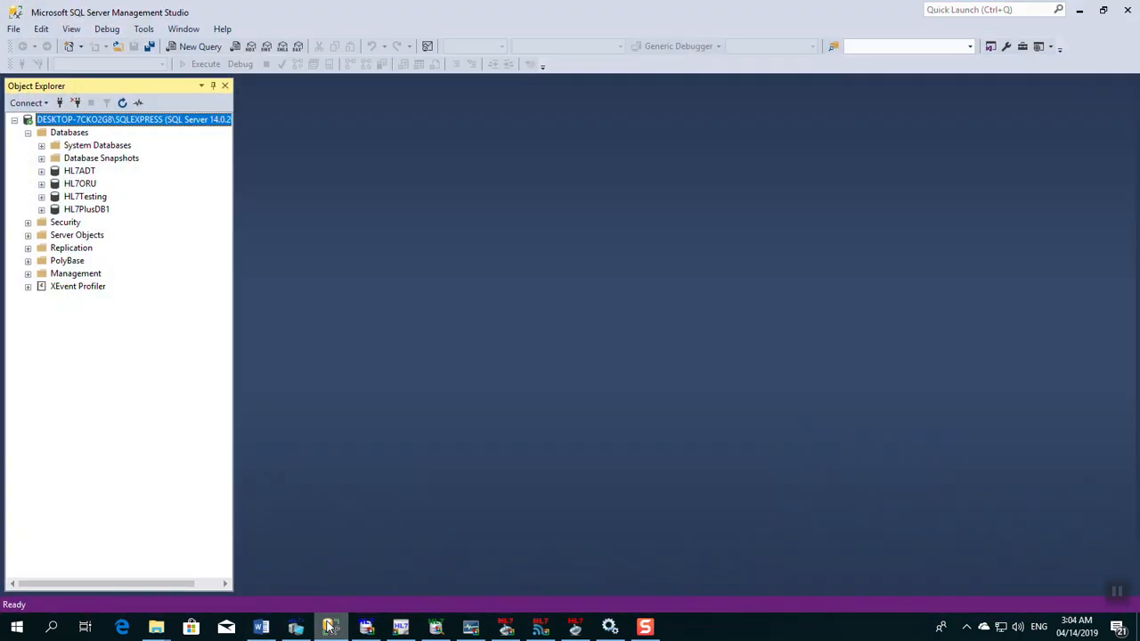
left_click(86, 210)
left_click(1082, 13)
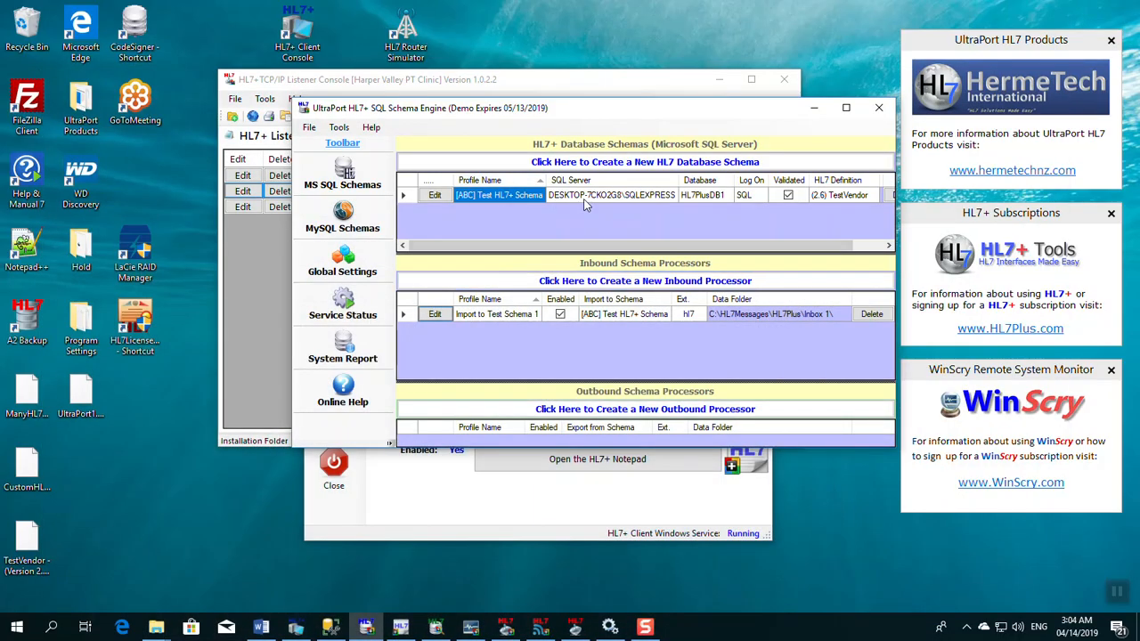
Compare the data folder of the Import to Test Schema 1 inbound processor with the folder of the Test Listener #1 profile
left_click(703, 197)
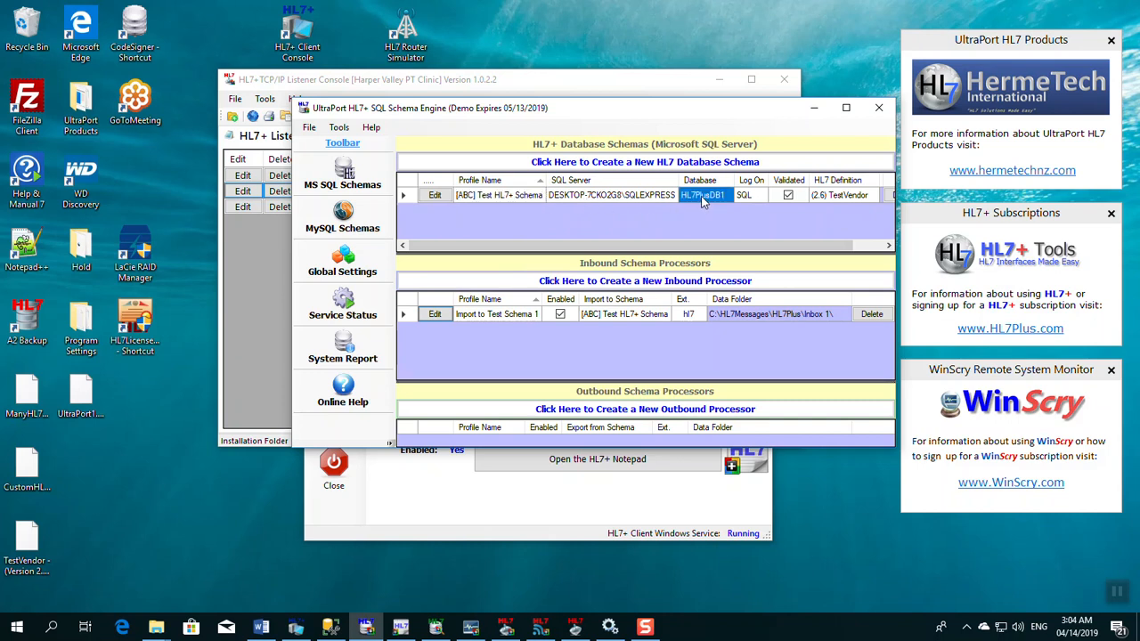
left_click(483, 317)
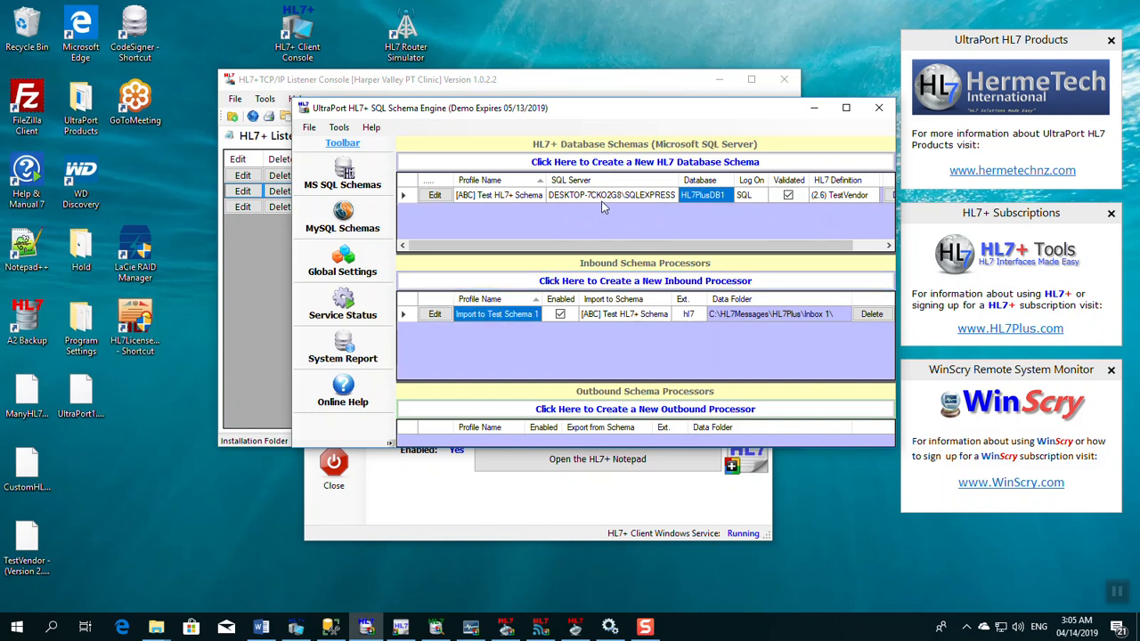
left_click(745, 317)
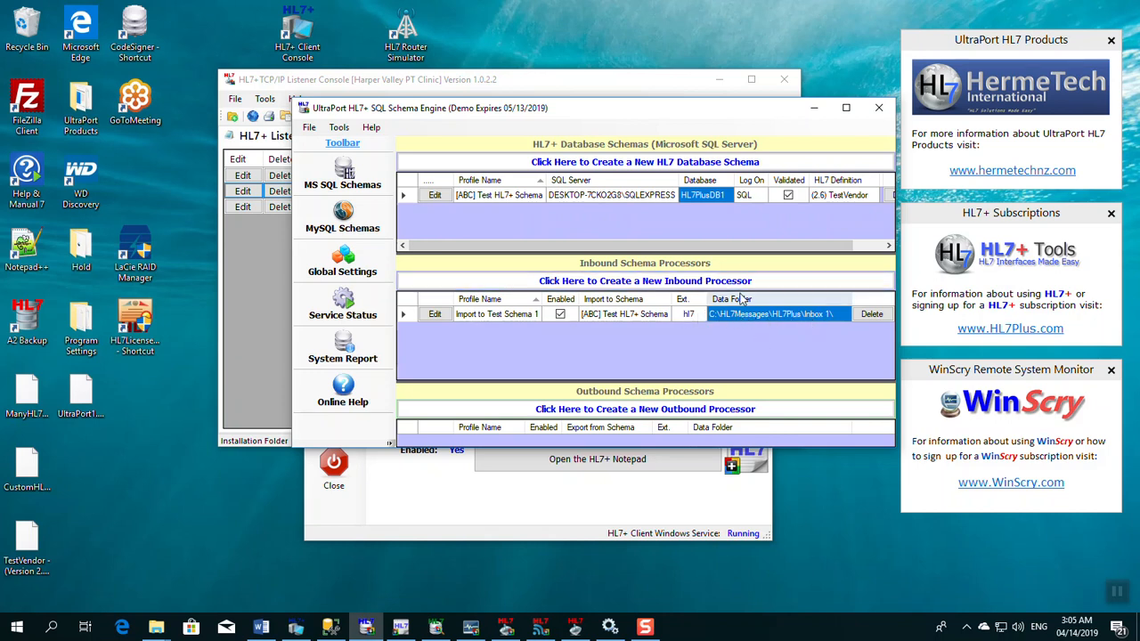
left_click(579, 83)
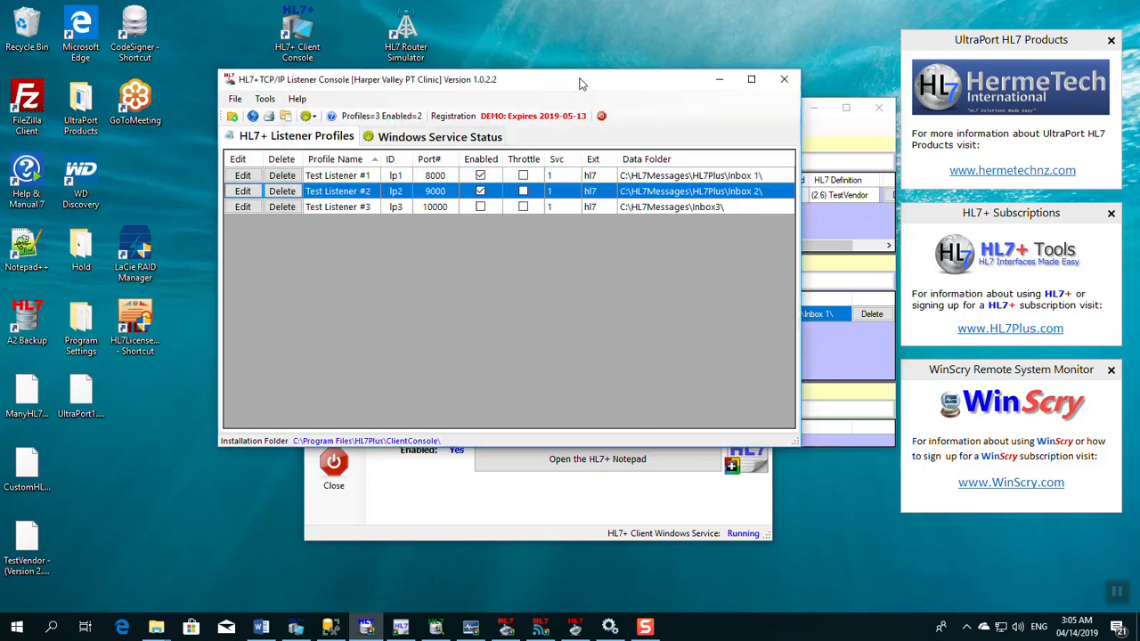
left_click(659, 177)
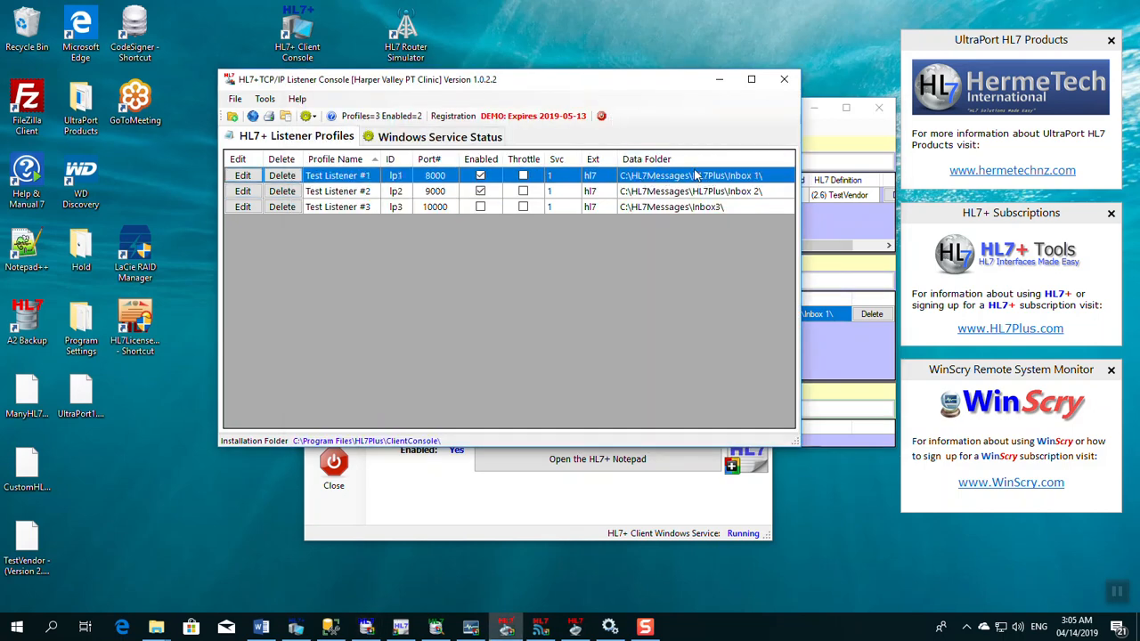
left_click(720, 81)
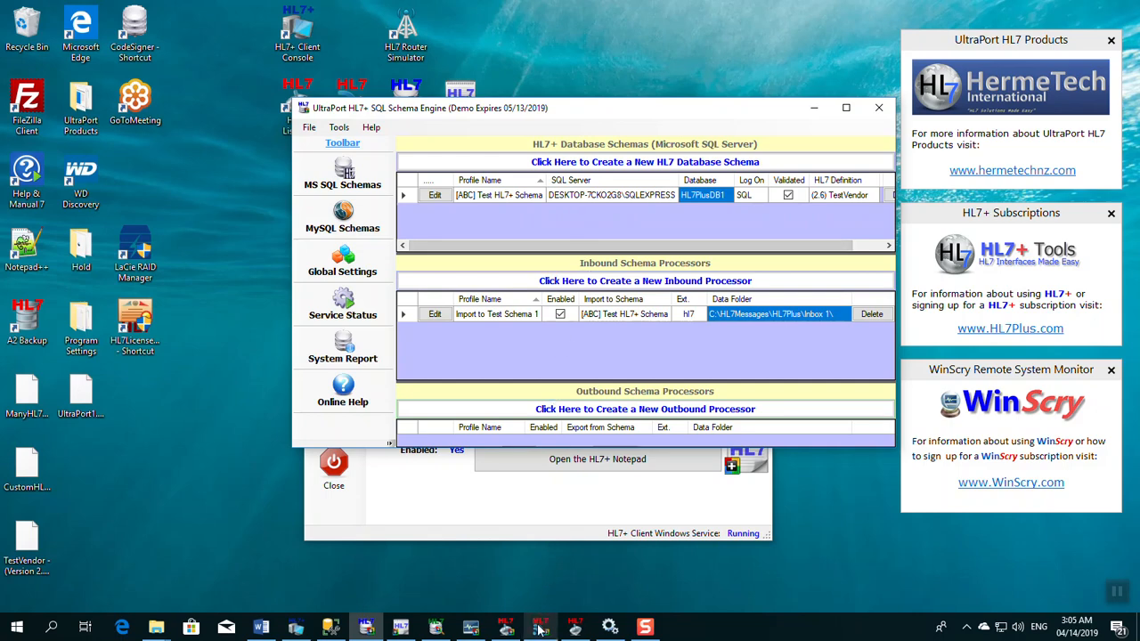
Review the Test Router #2 profile's destination and port in the HL7+ Router console, and return to the Listener console's profiles
mouse_move(540, 630)
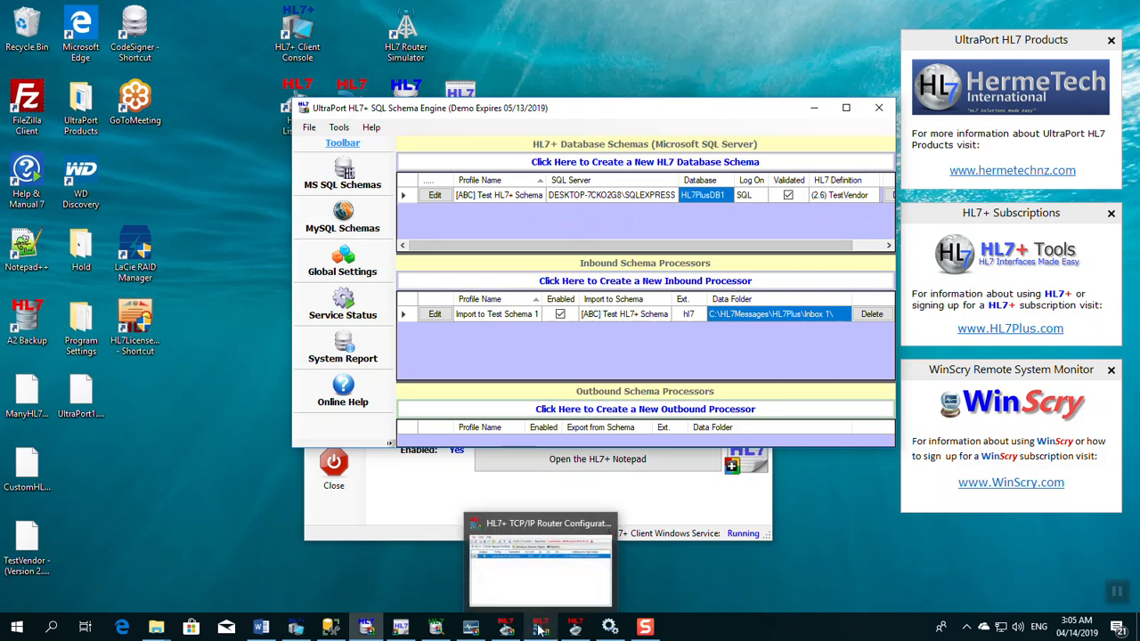
left_click(540, 630)
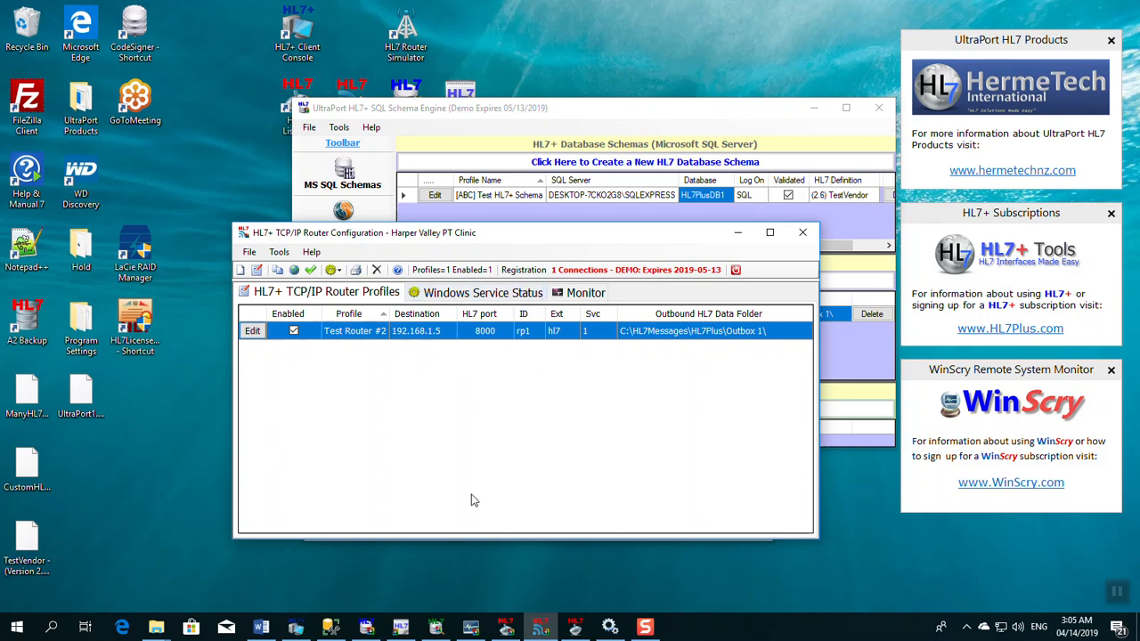
left_click(506, 628)
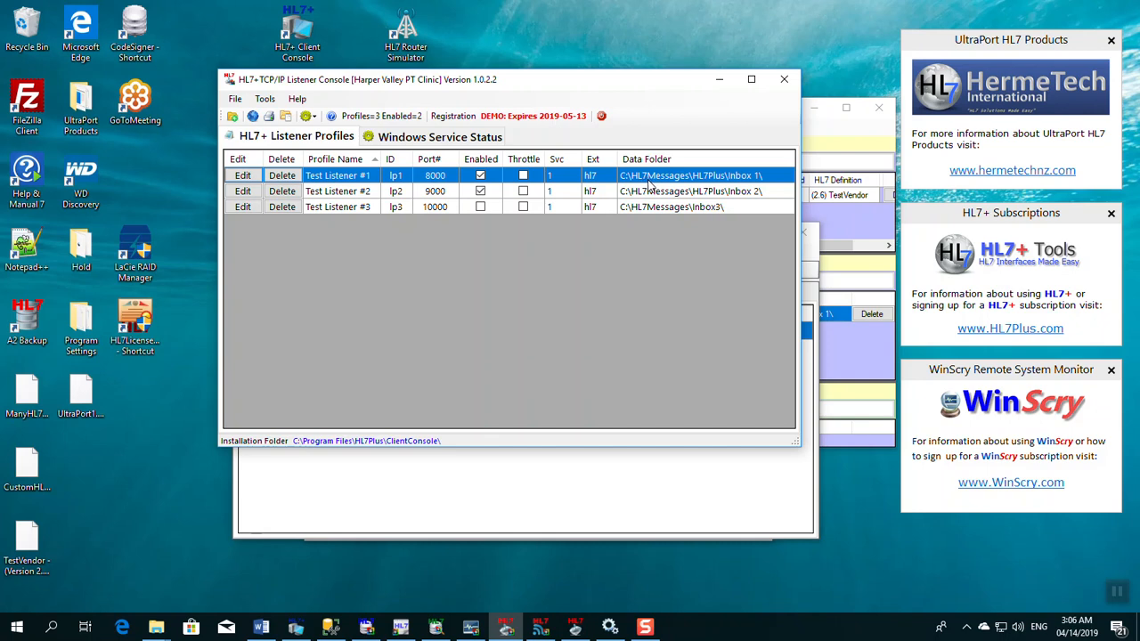
Check the Windows service status in the Listener console and try to install the listener's Windows services
left_click(420, 138)
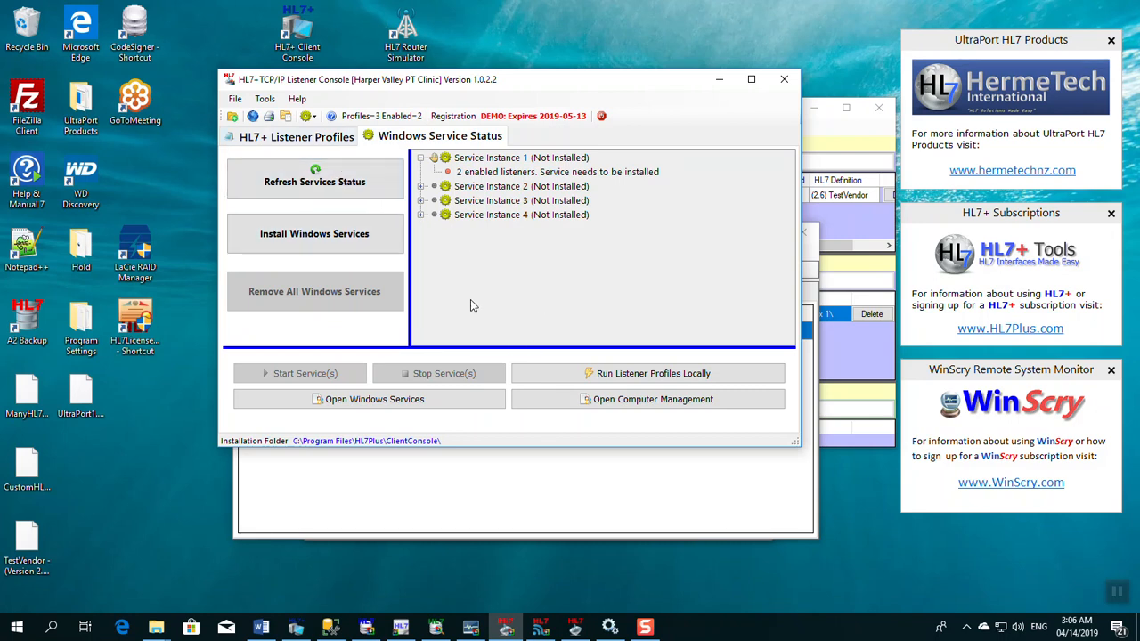
left_click(514, 175)
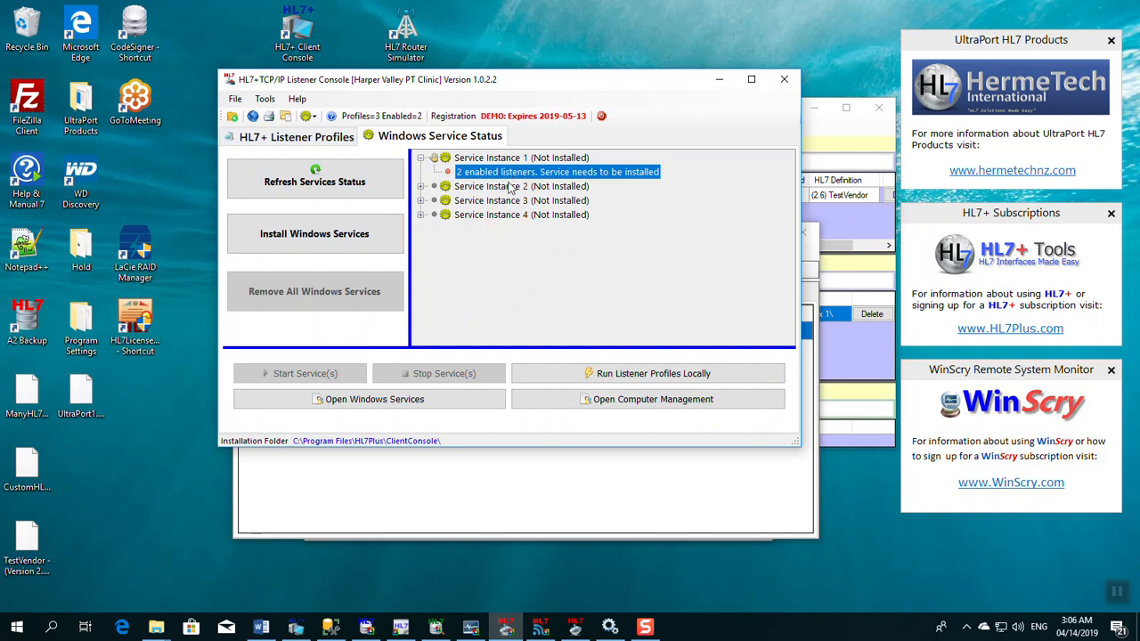
left_click(355, 238)
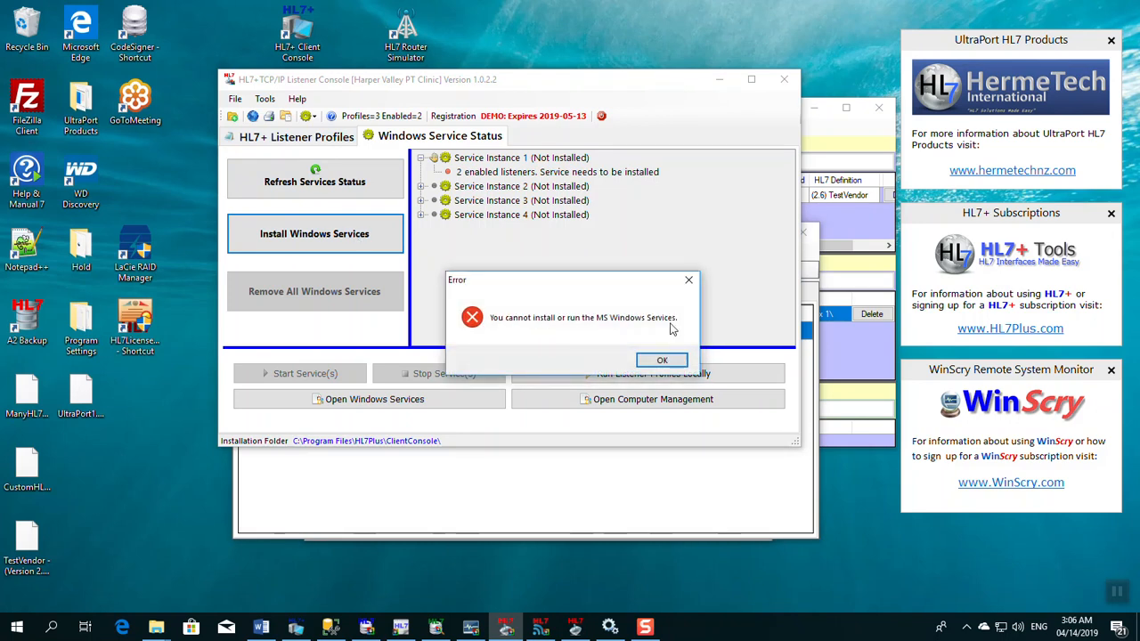
left_click(664, 362)
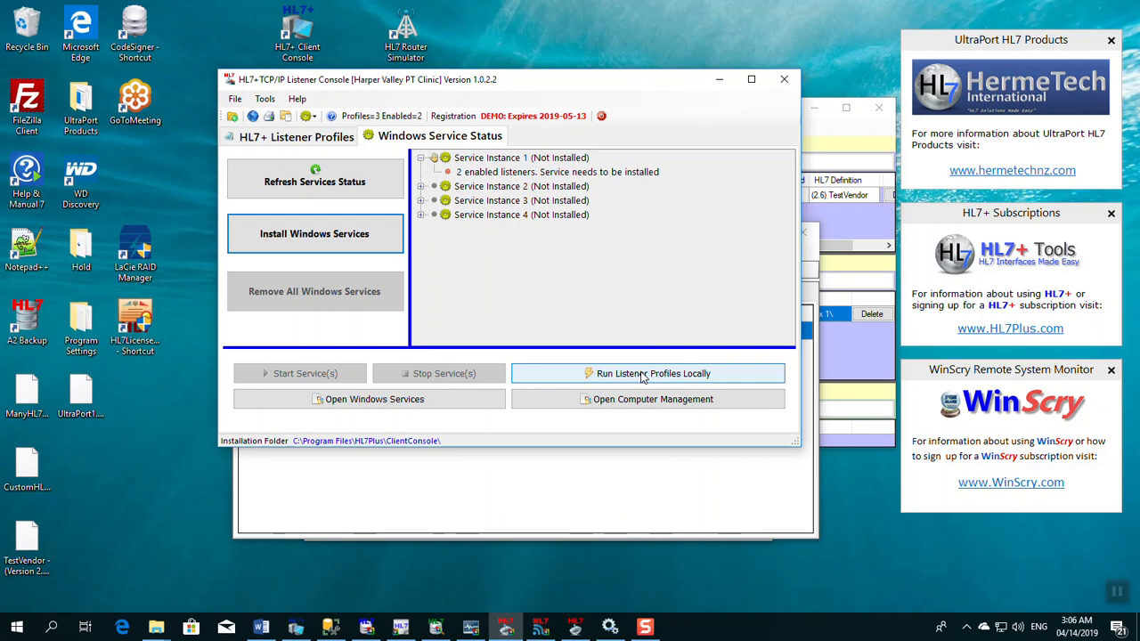
Run the Test Listener #1 and Test Listener #2 profiles locally and start both listeners
left_click(645, 375)
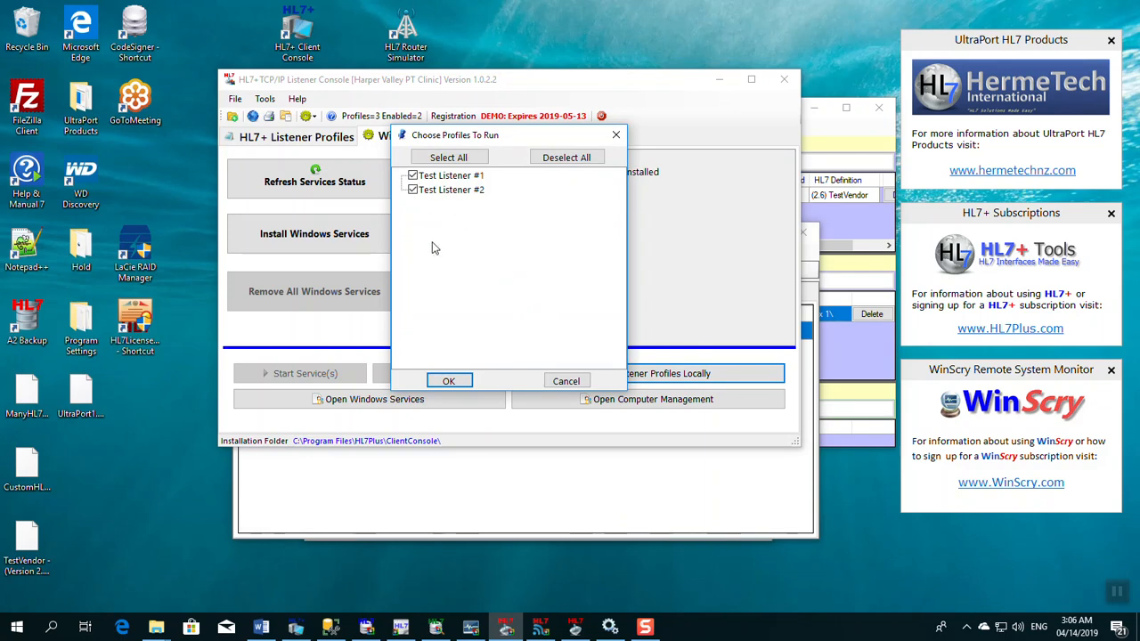
left_click(451, 381)
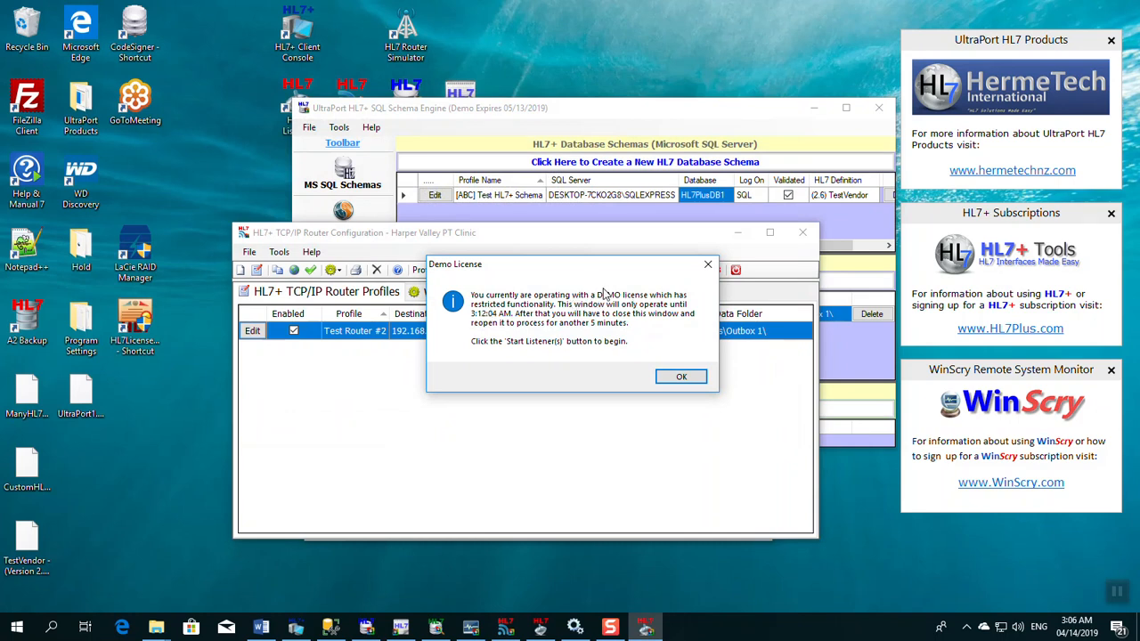
left_click(678, 378)
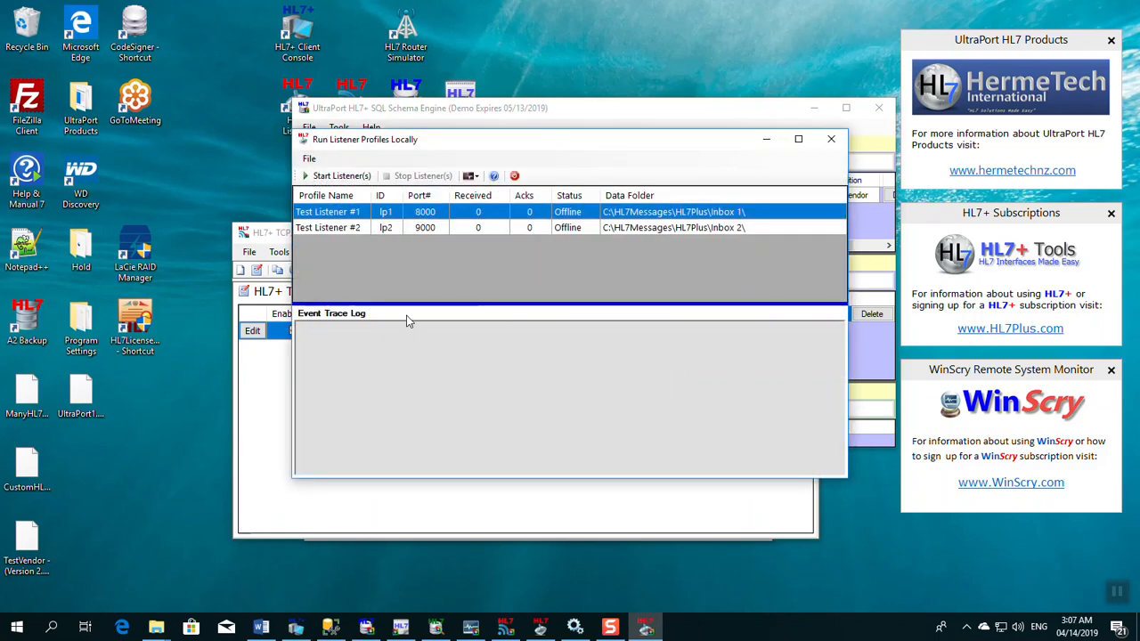
left_click(330, 176)
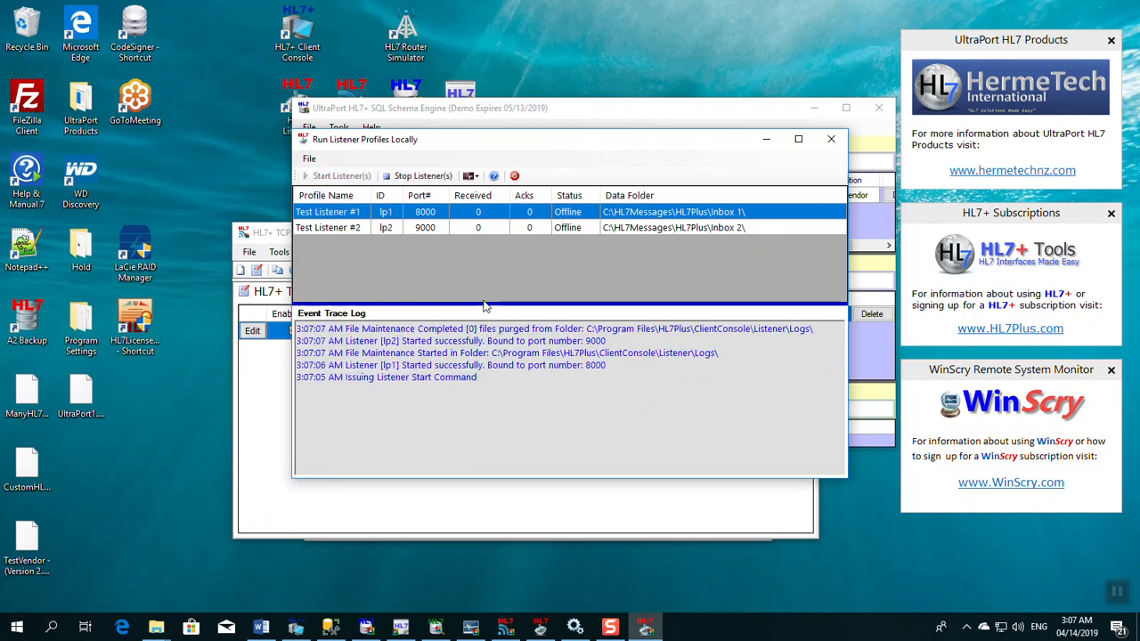
Enlarge the event trace log area, move the local listener window higher on the desktop and reduce the window's height
left_click_drag(481, 308, 479, 261)
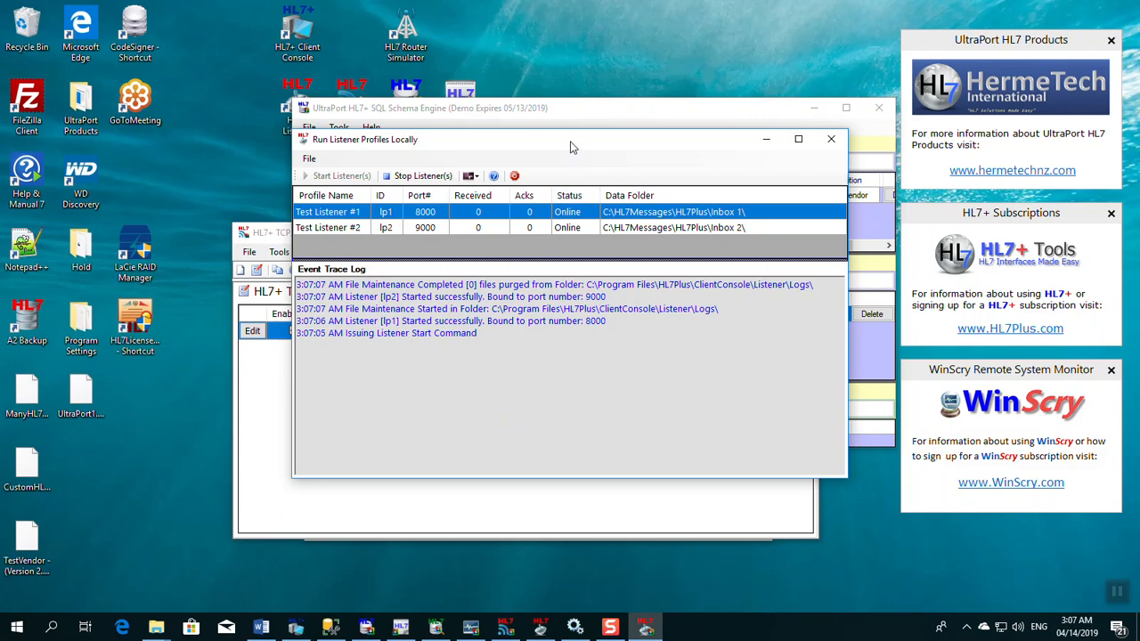
left_click_drag(577, 140, 586, 93)
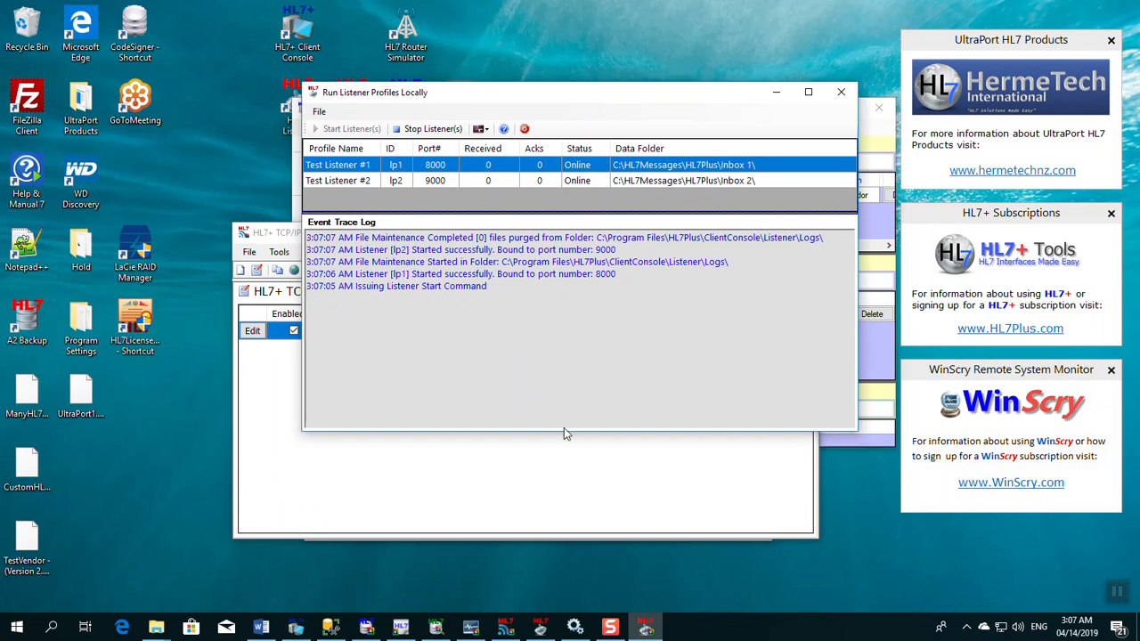
left_click_drag(567, 432, 571, 338)
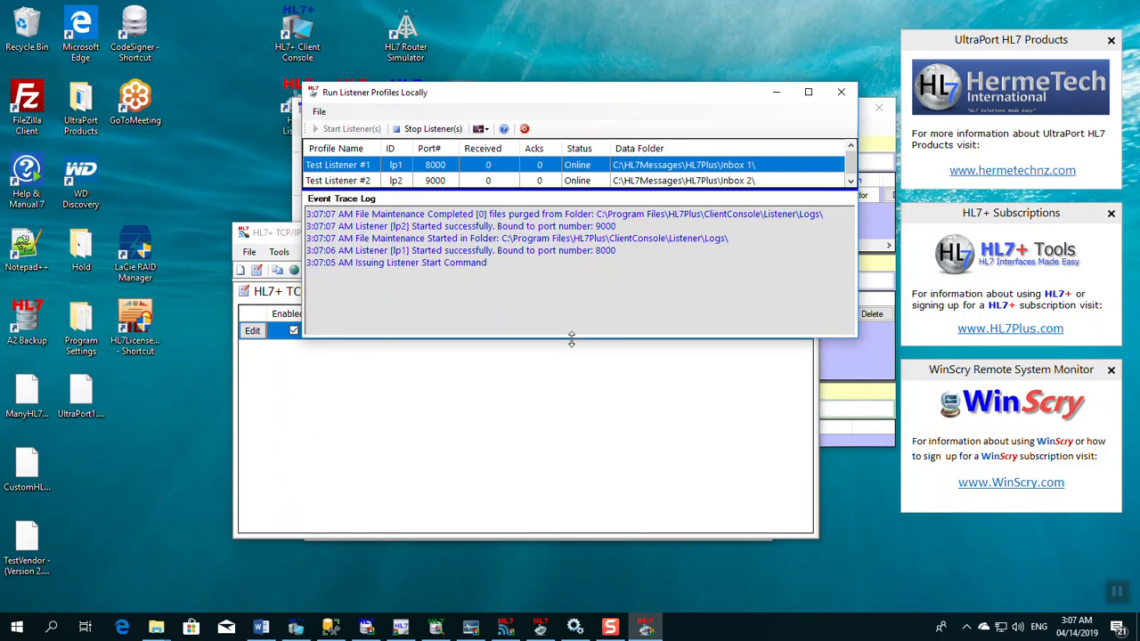
Run the Test Router #2 profile locally from the HL7+ Router Configuration's service status and start it
left_click(535, 437)
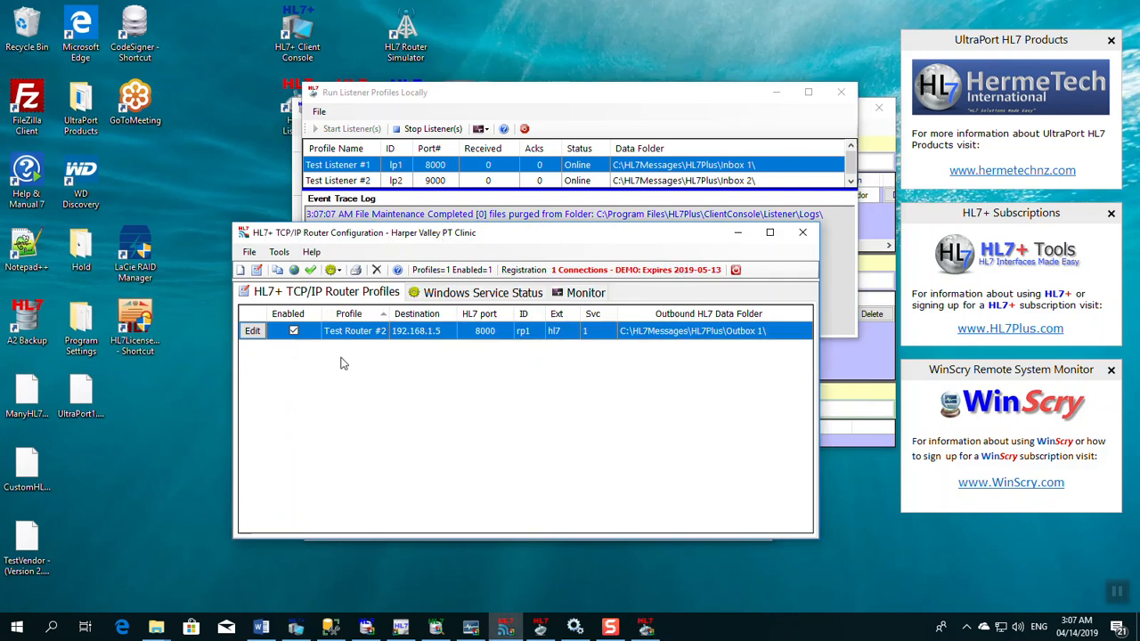
left_click_drag(389, 236, 429, 241)
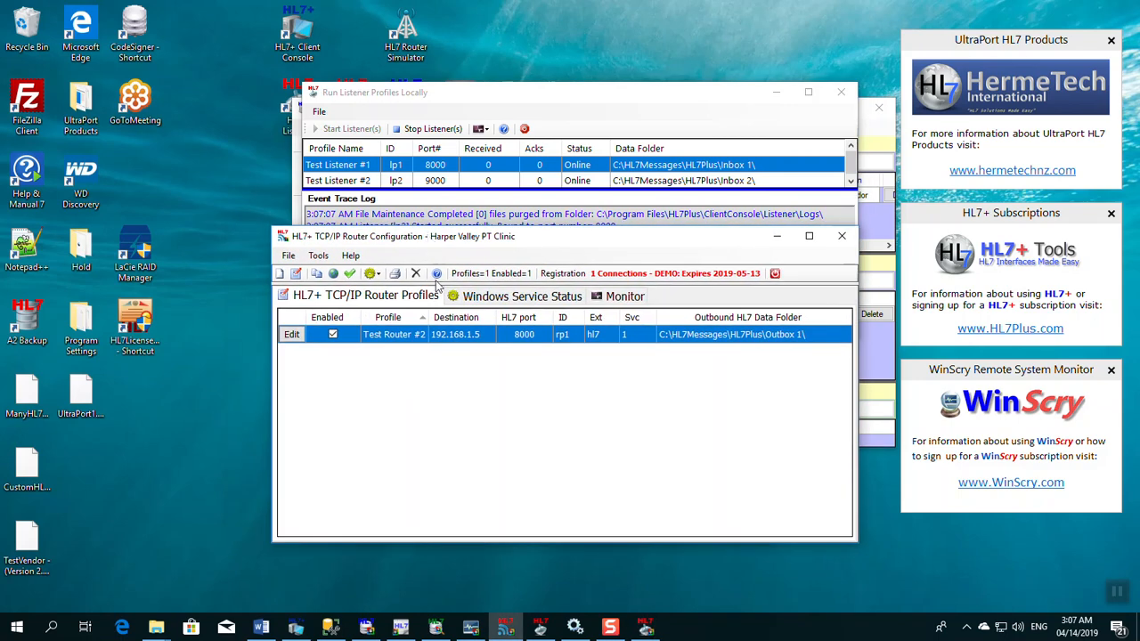
left_click(495, 296)
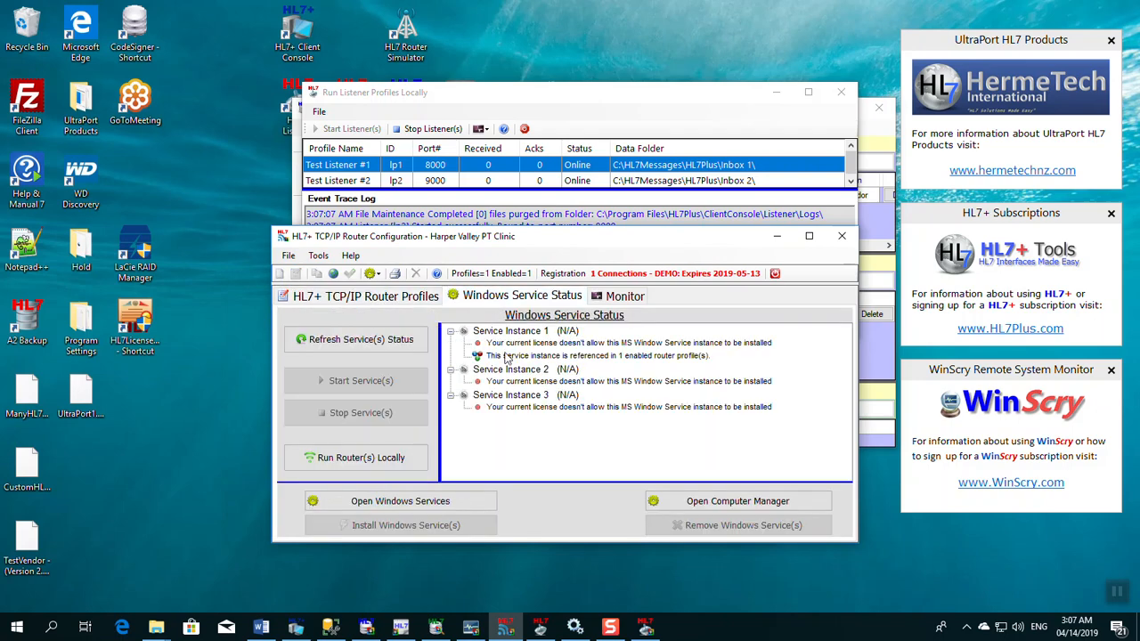
left_click(381, 458)
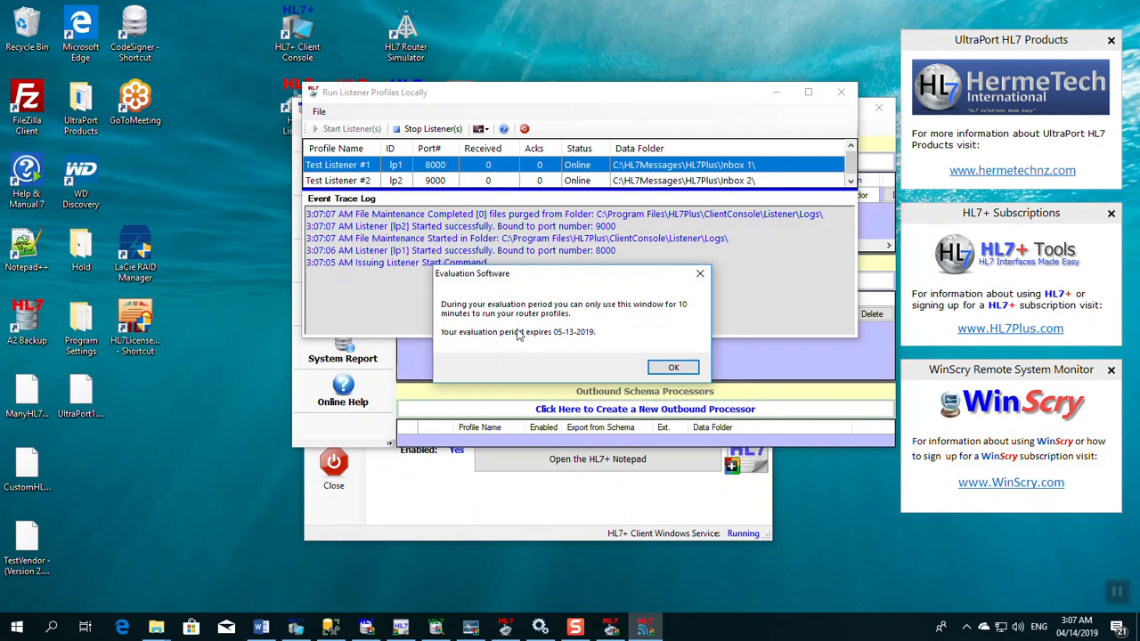
left_click(670, 368)
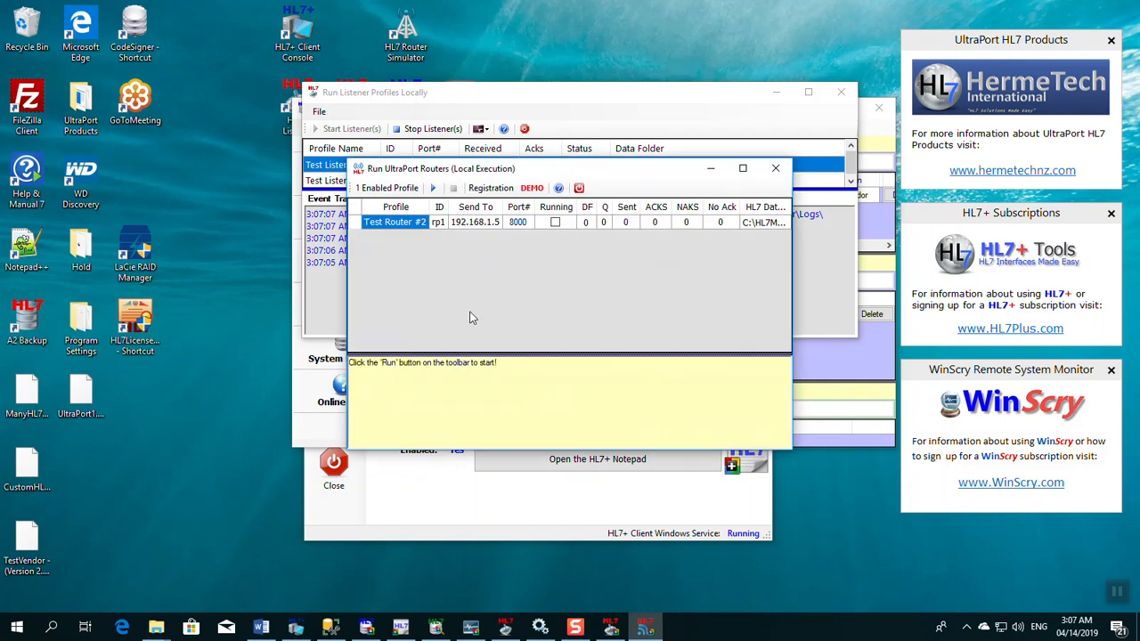
left_click(433, 187)
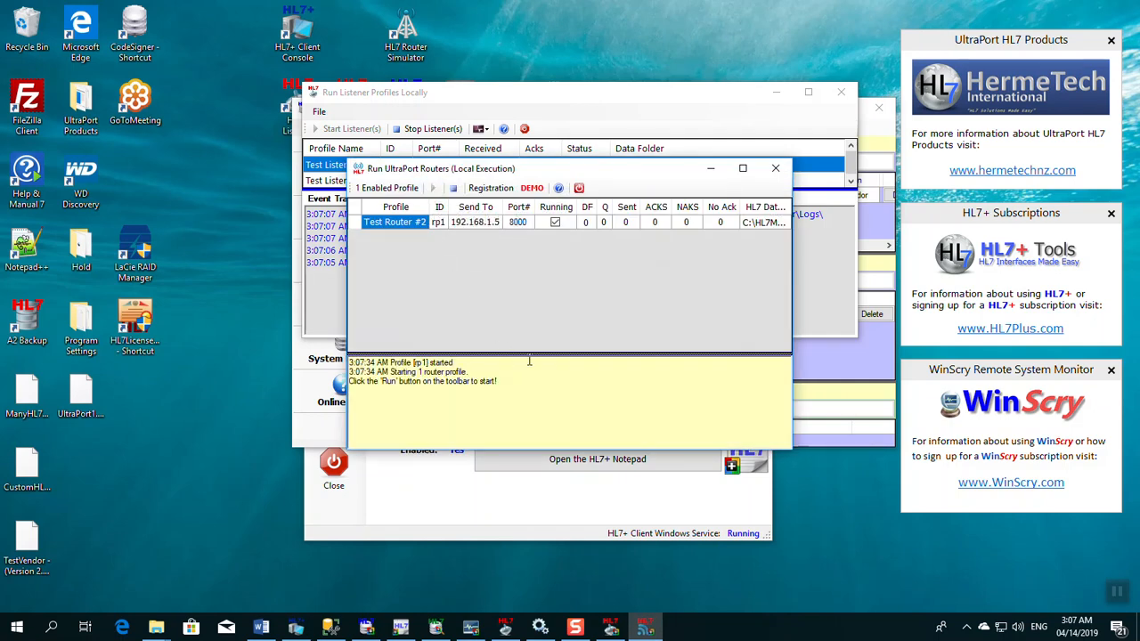
Shrink the profile area in the local router window and move the window below the listener's profile list
left_click_drag(555, 355, 563, 287)
left_click_drag(566, 449, 568, 419)
left_click_drag(563, 172, 446, 272)
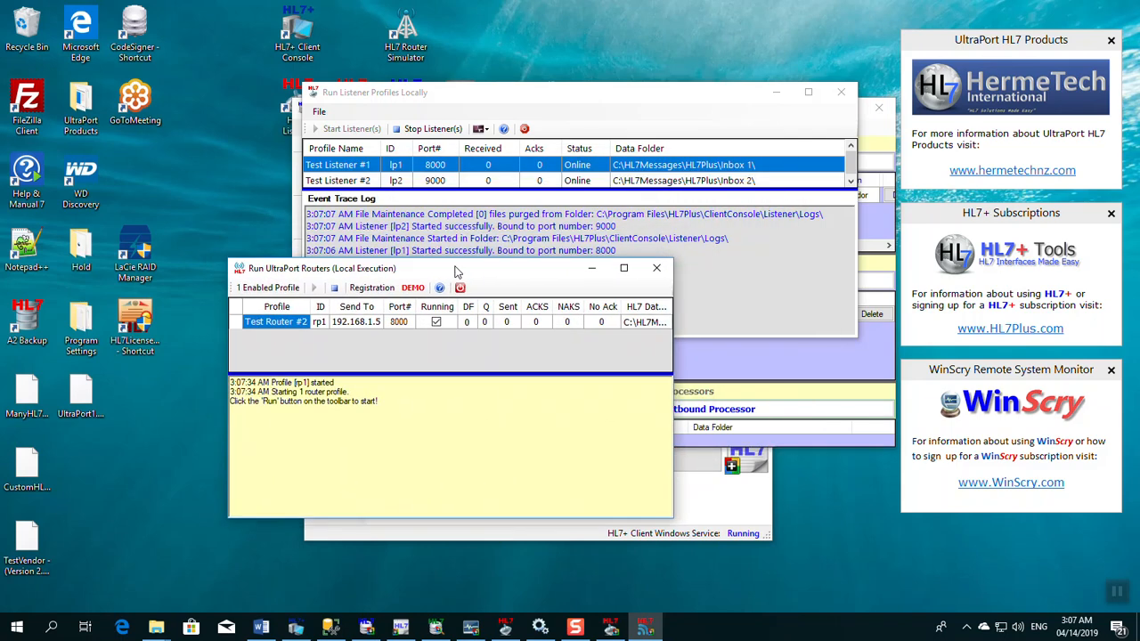
Check the service status in the SQL Schema Engine and try to install its Windows services
left_click(366, 628)
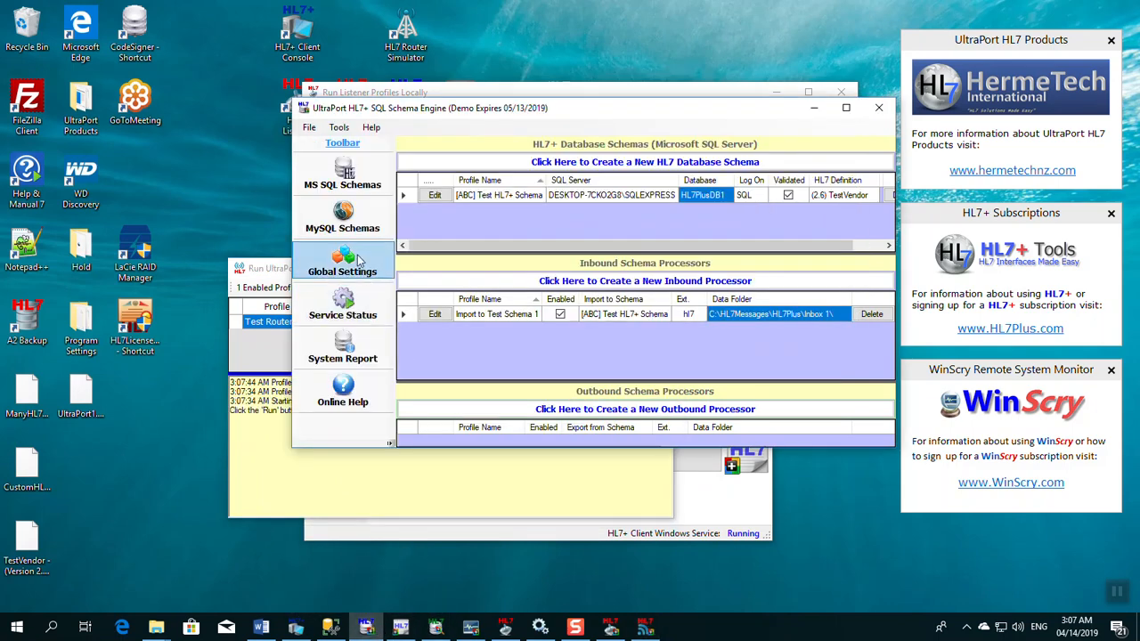
left_click(351, 307)
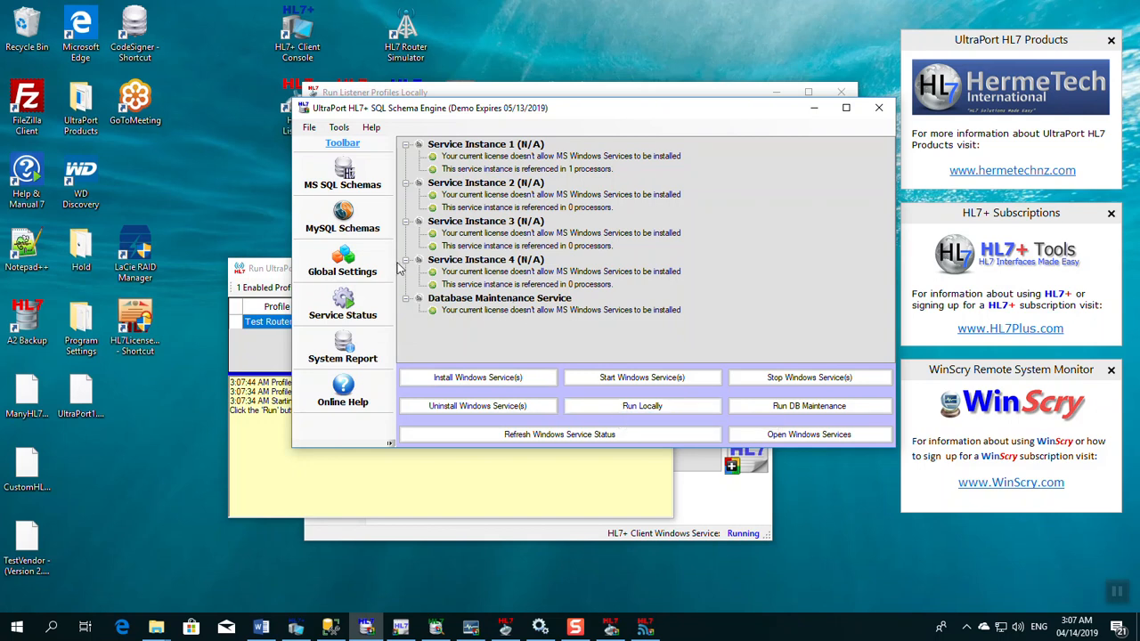
left_click(489, 382)
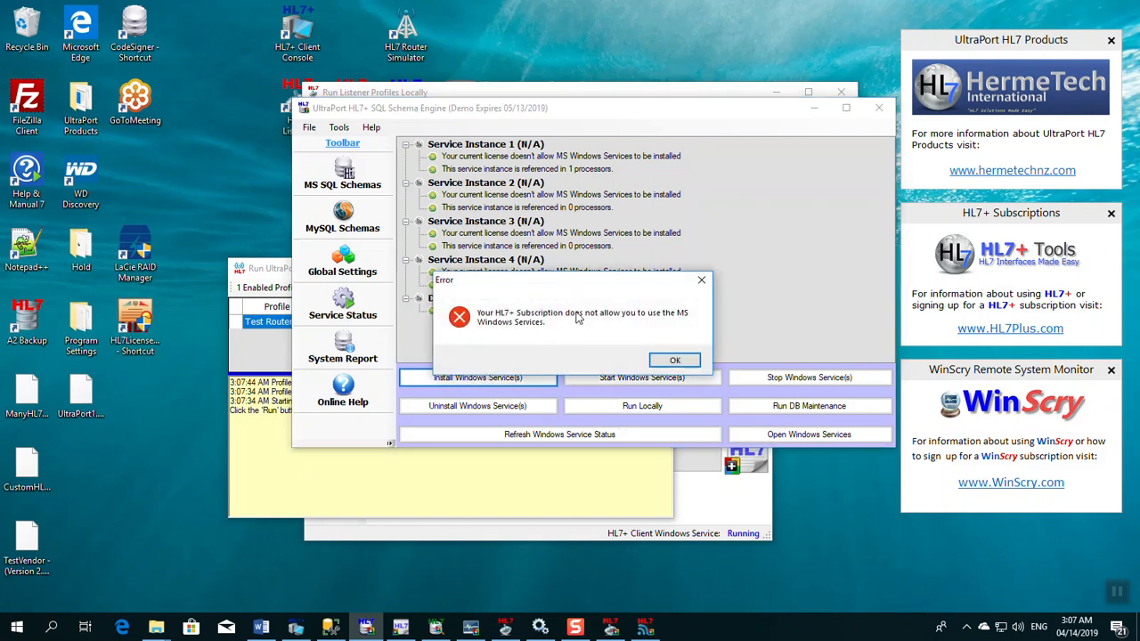
left_click(674, 360)
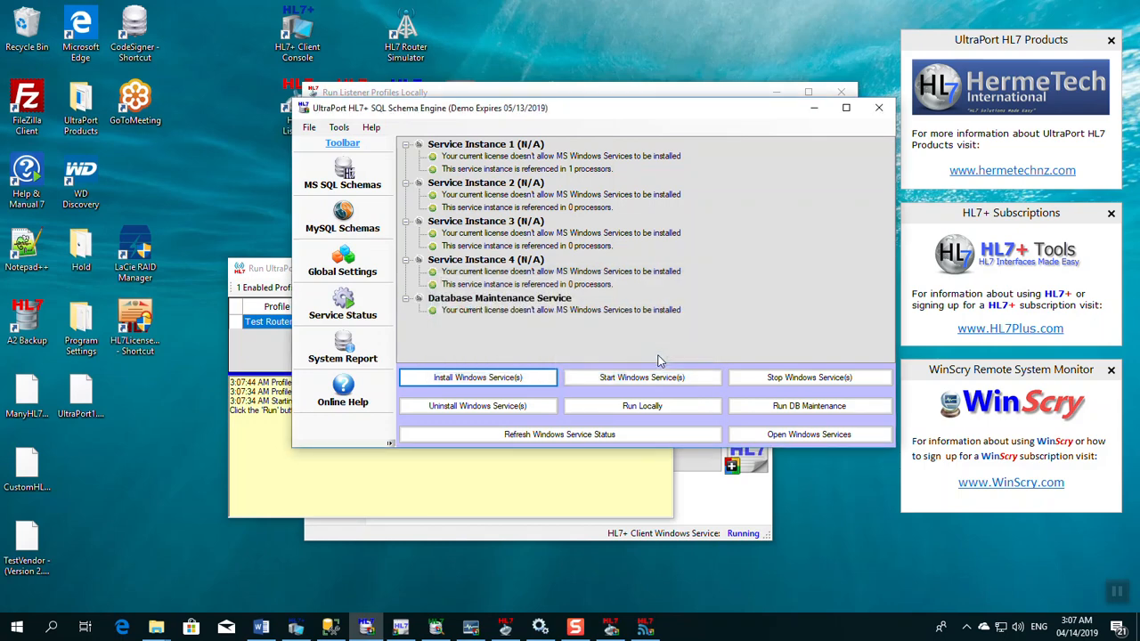
Run the schema processors locally and start the Import to Test Schema 1 inbound processor
left_click(632, 407)
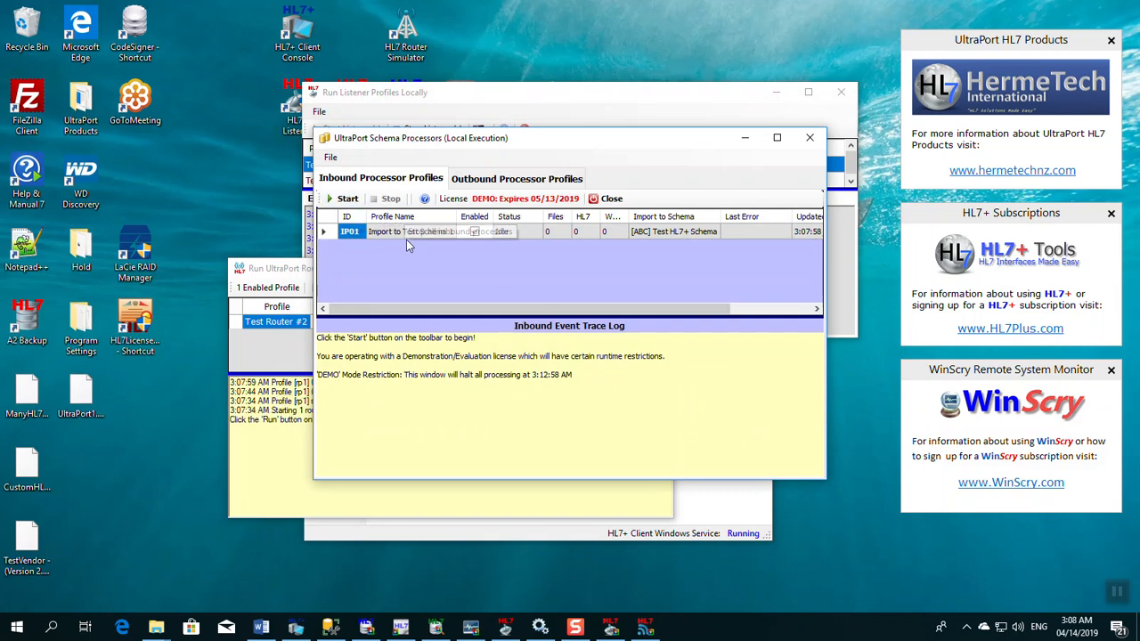
left_click(346, 198)
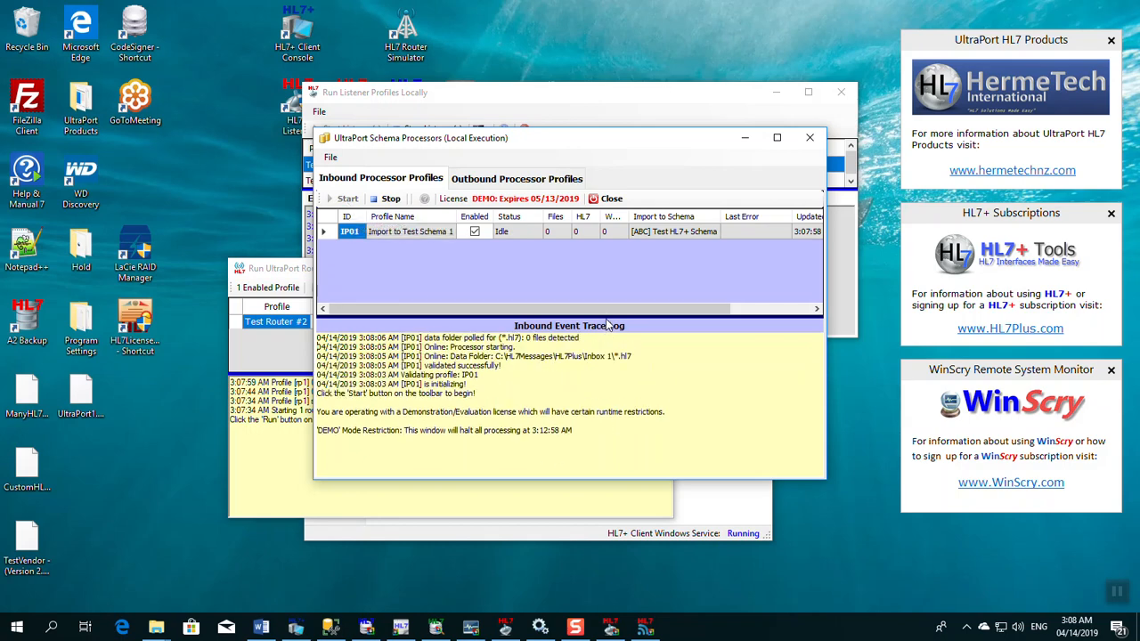
Shrink the schema processor's profile area and window, and arrange the local router, listener and schema processor windows so they do not overlap
left_click_drag(608, 326, 609, 274)
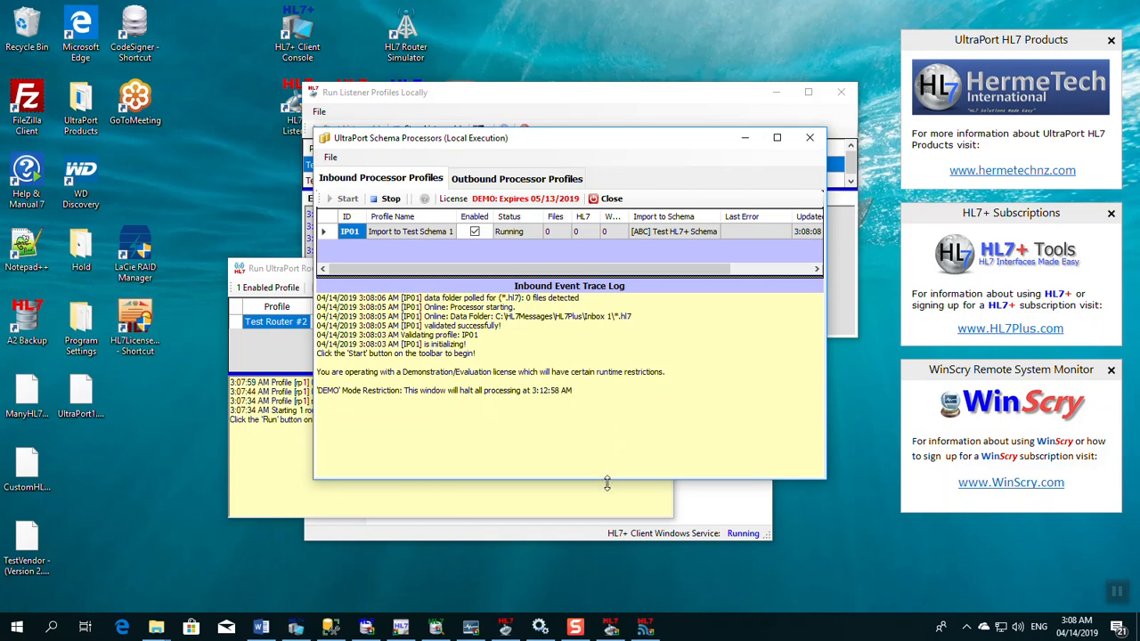
mouse_move(607, 484)
left_mouse_down()
mouse_move(615, 420)
mouse_move(613, 437)
left_mouse_up()
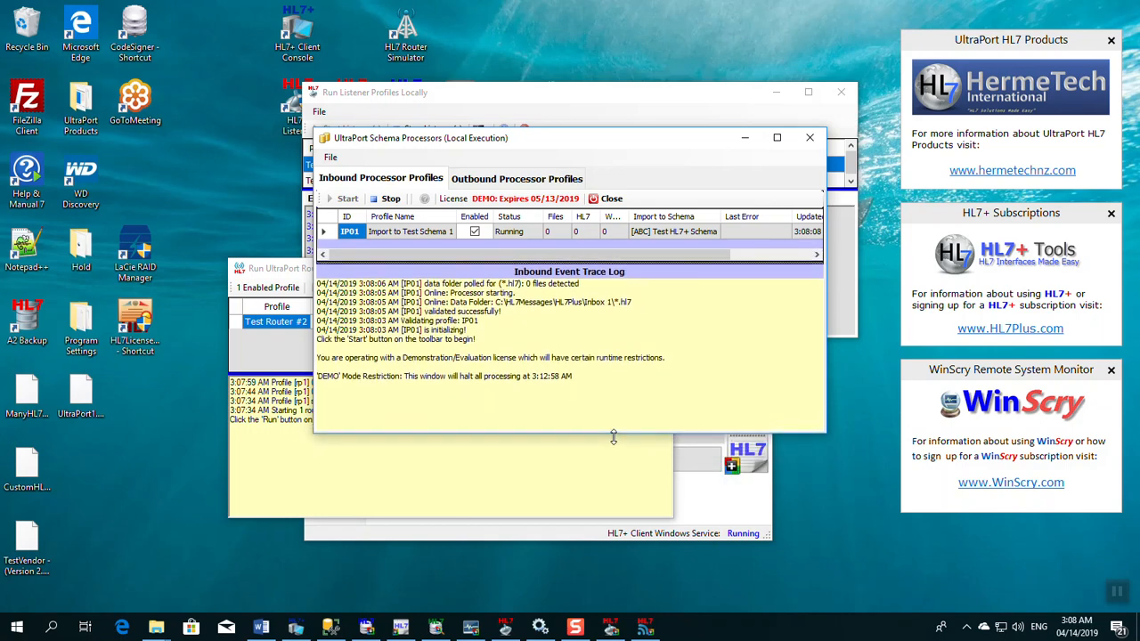
left_click_drag(300, 272, 105, 56)
left_click(582, 107)
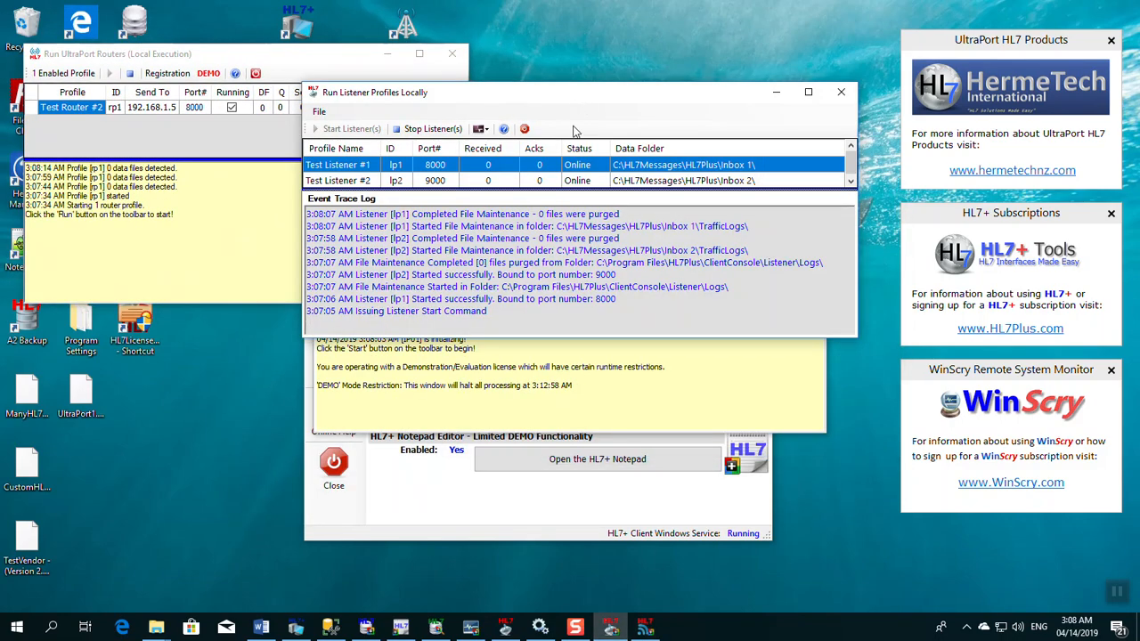
left_click_drag(589, 99, 793, 42)
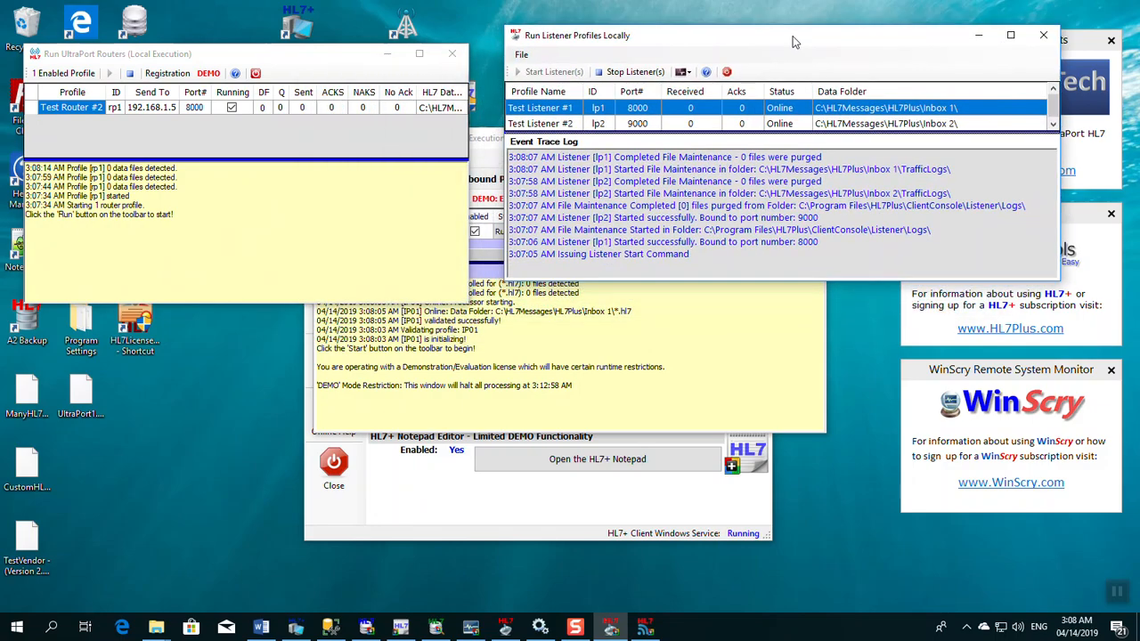
left_click(681, 333)
left_click_drag(600, 148, 635, 326)
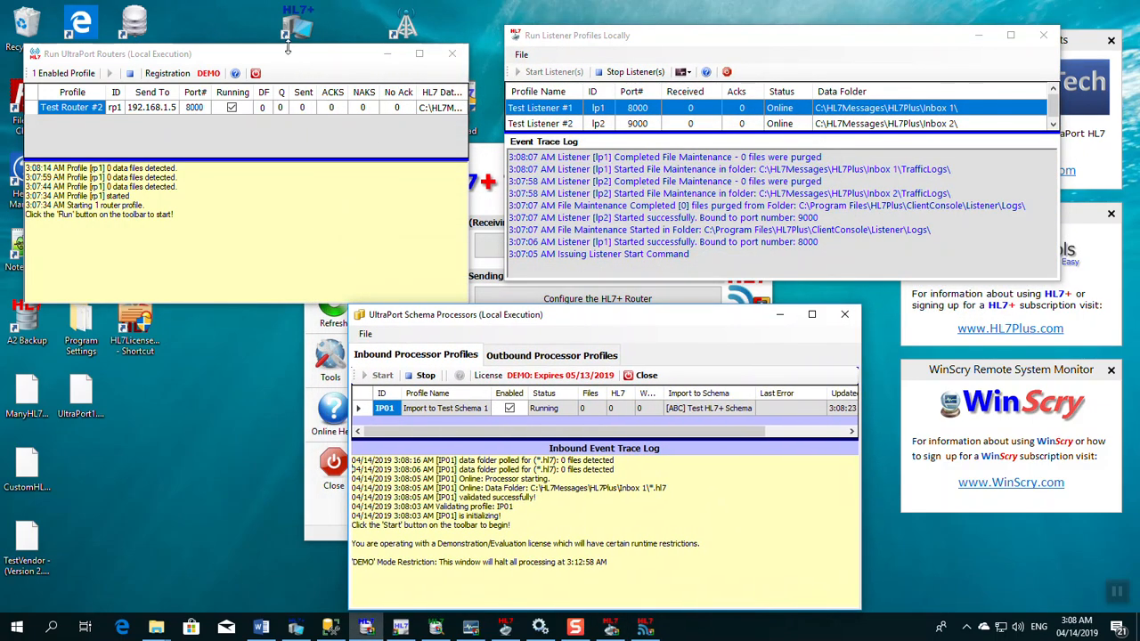
left_click_drag(287, 57, 296, 31)
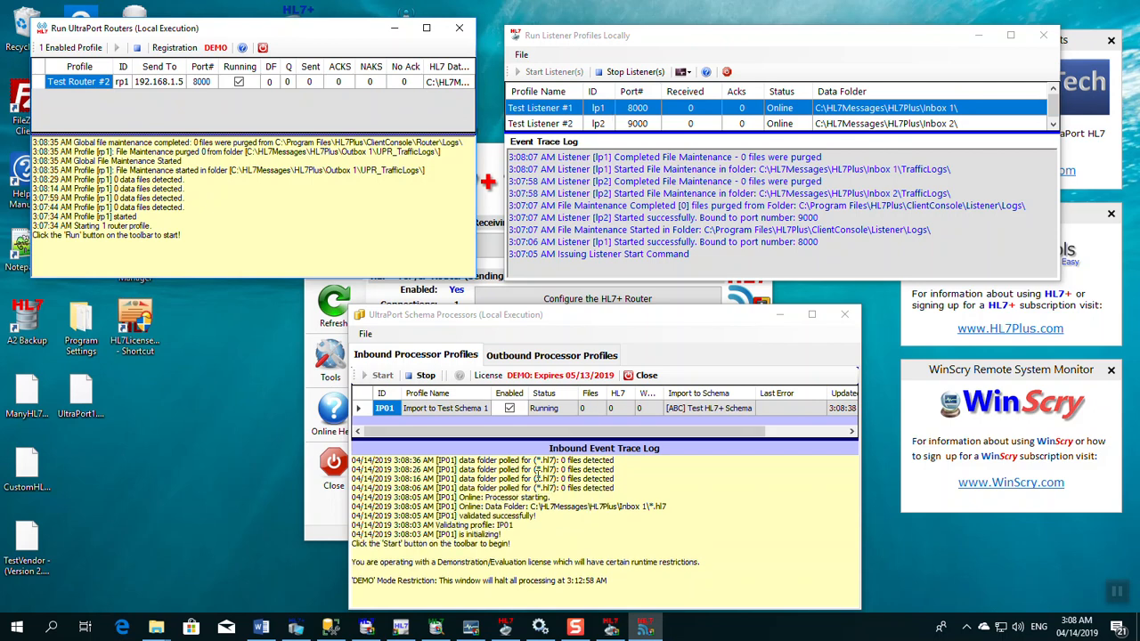
Switch to the HL7+ Notepad and set up an export of all open messages to a folder as multiple discrete HL7 files
mouse_move(405, 630)
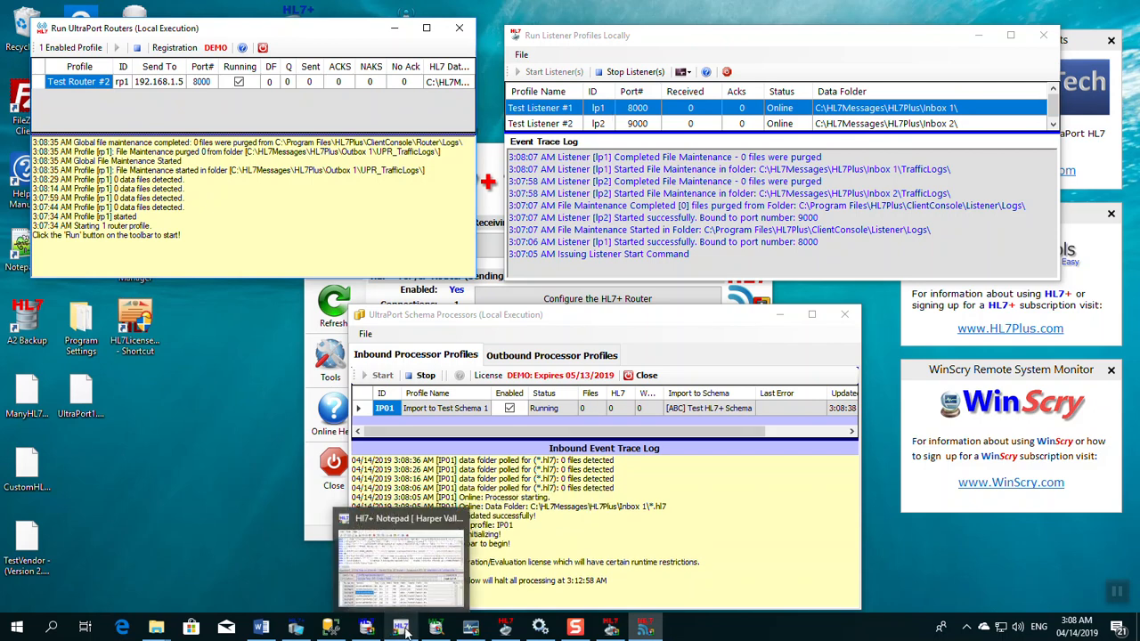
left_click(405, 630)
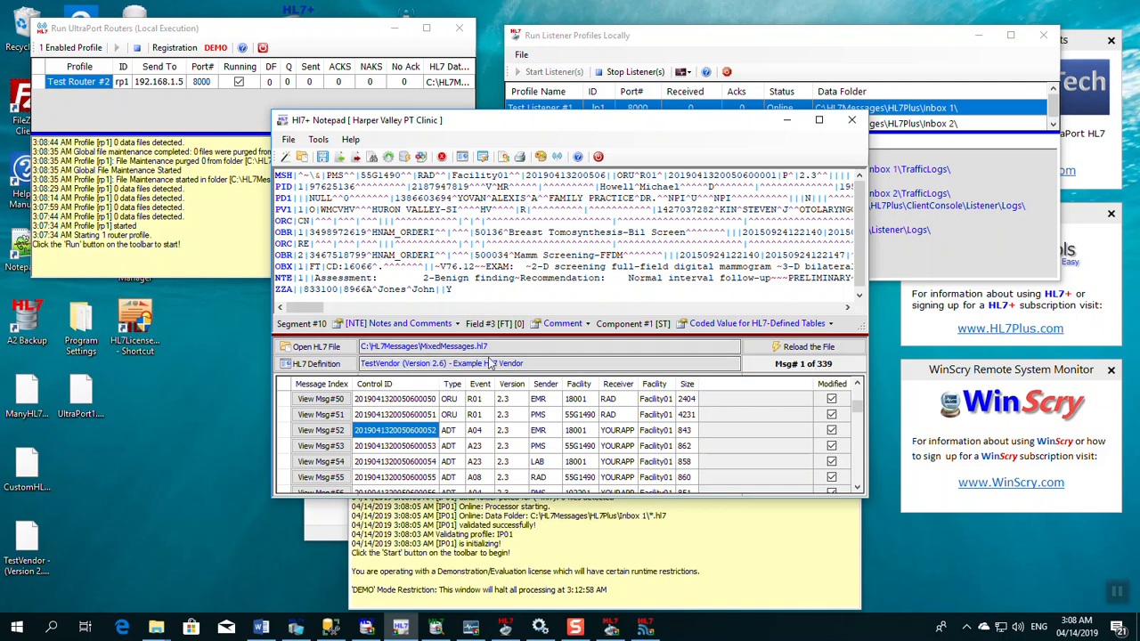
left_click(399, 464)
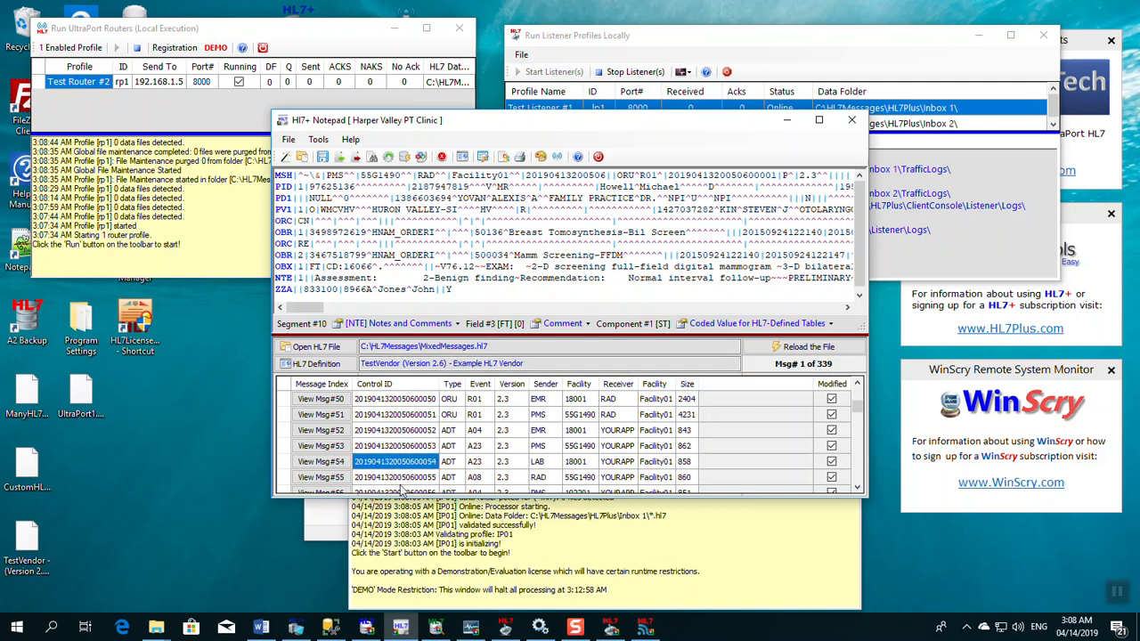
left_click(404, 417)
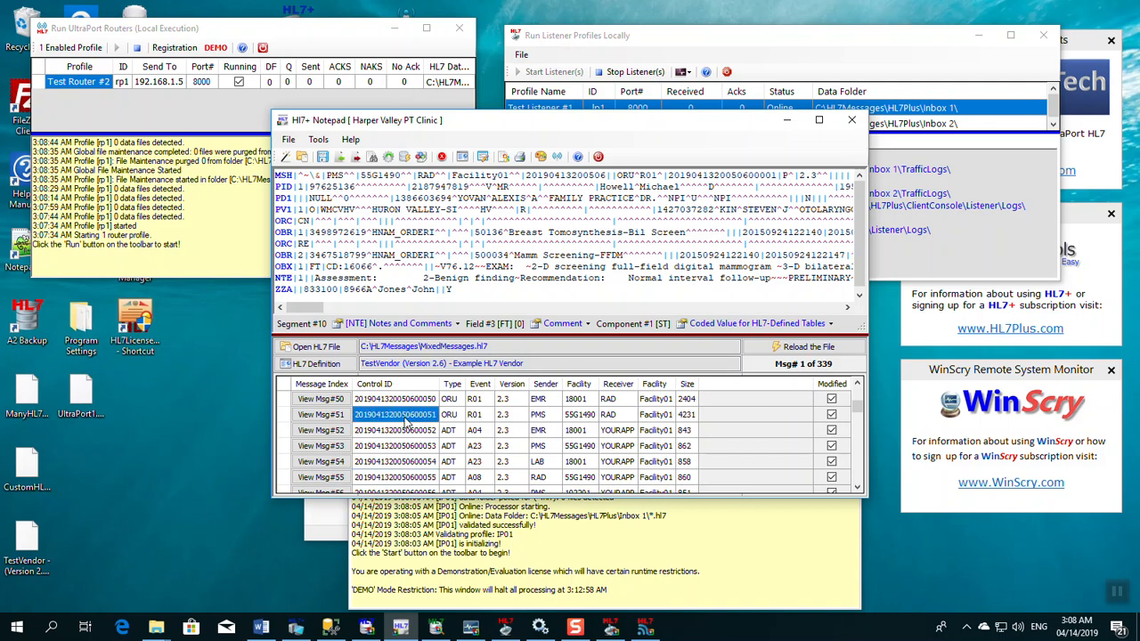
left_click(356, 157)
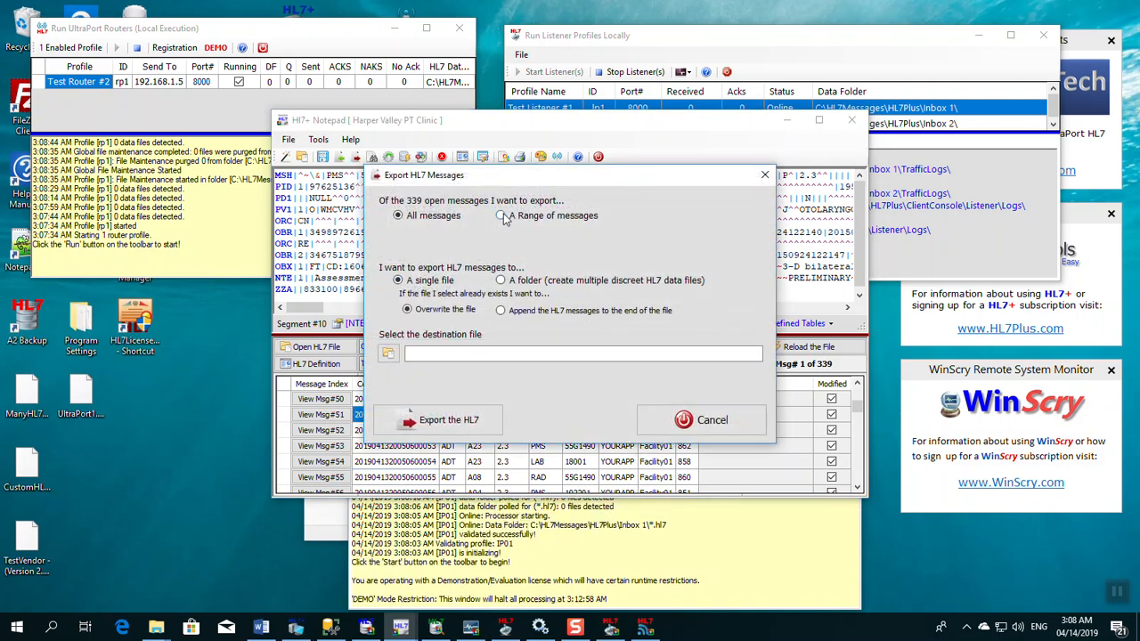
left_click(501, 280)
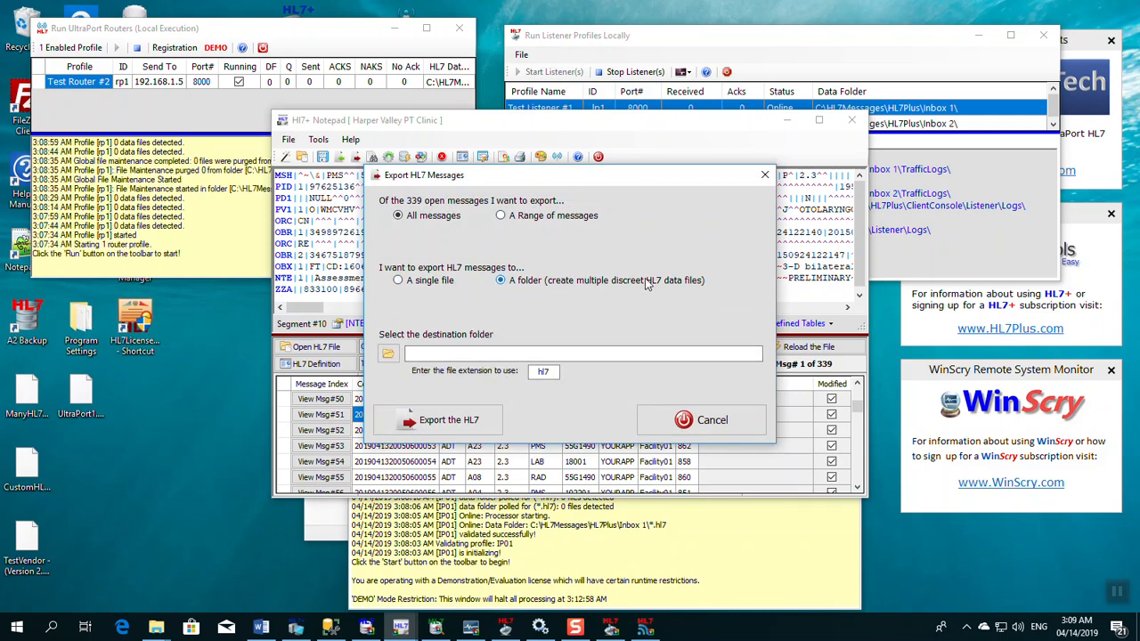
Choose C:\HL7Messages\HL7Plus\Outbox 1 as the destination folder of the HL7 export
left_click(389, 354)
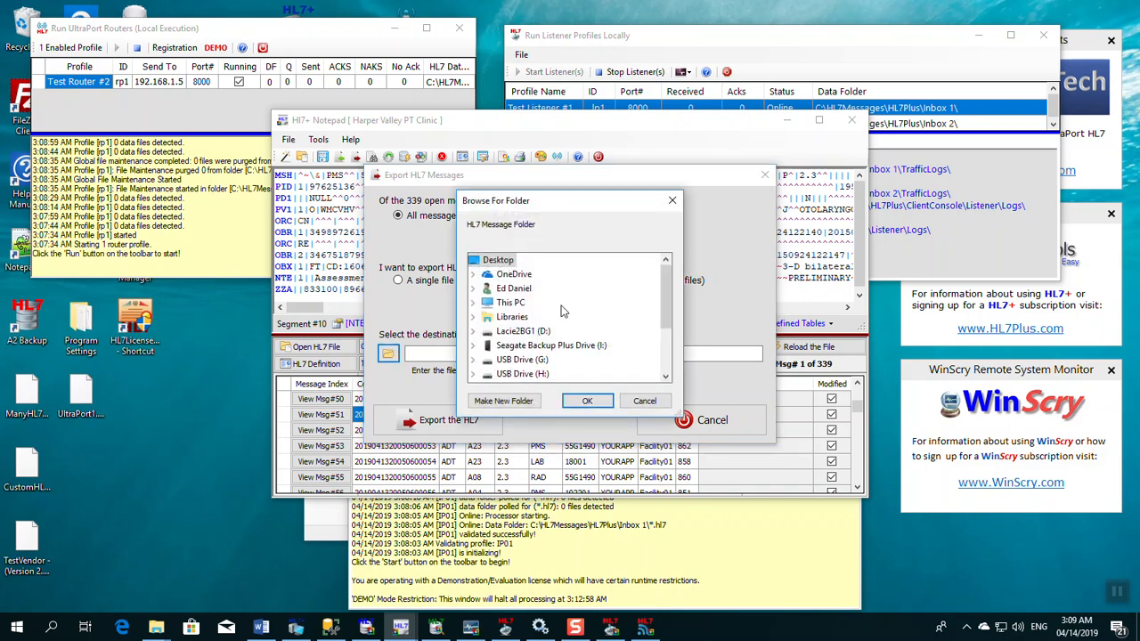
left_click(475, 302)
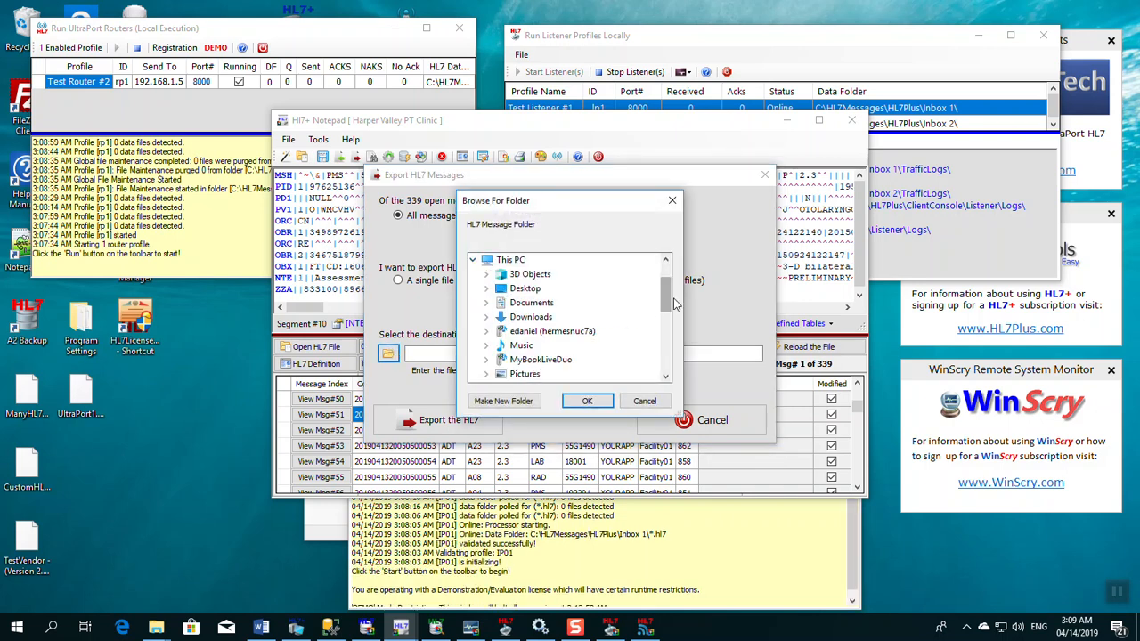
left_click_drag(670, 303, 670, 321)
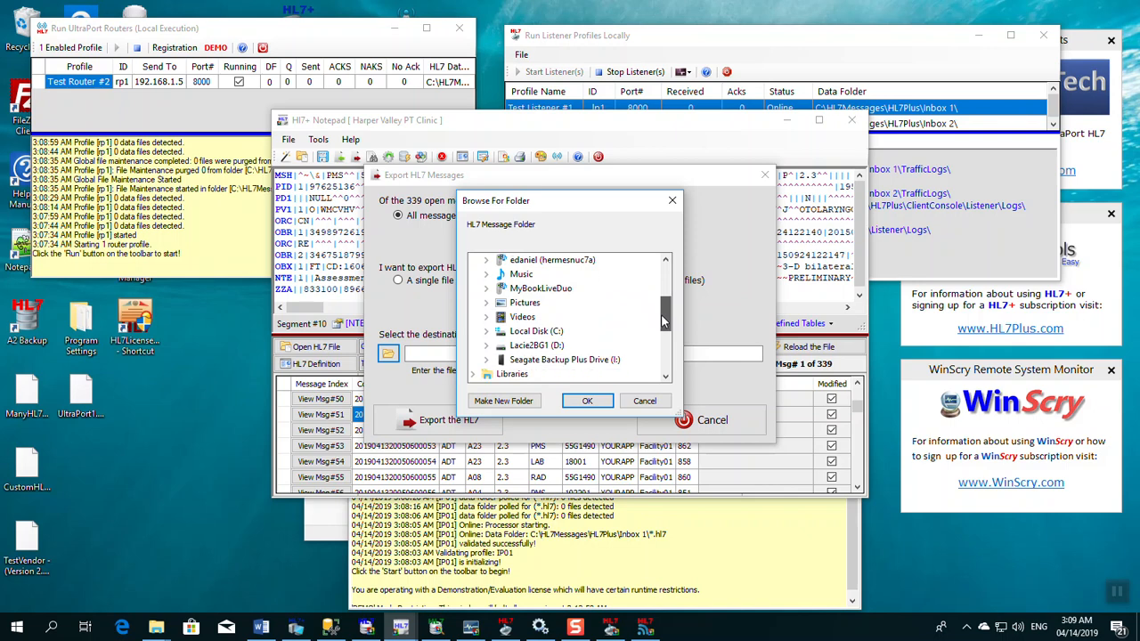
left_click(487, 332)
scroll(496, 347, "down", 2)
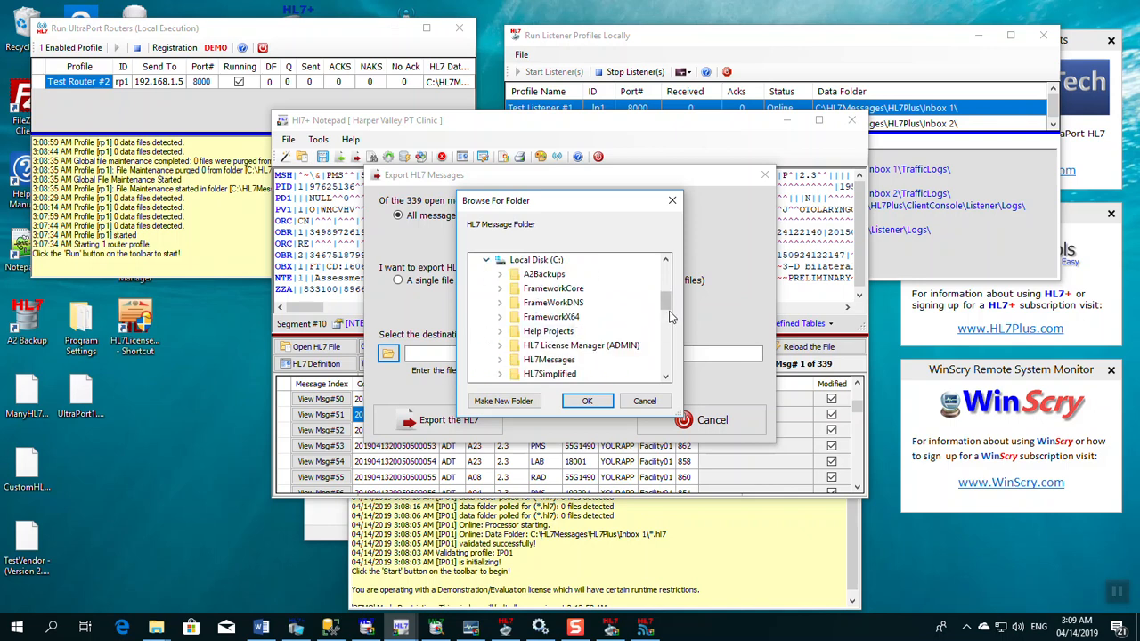
left_click(499, 360)
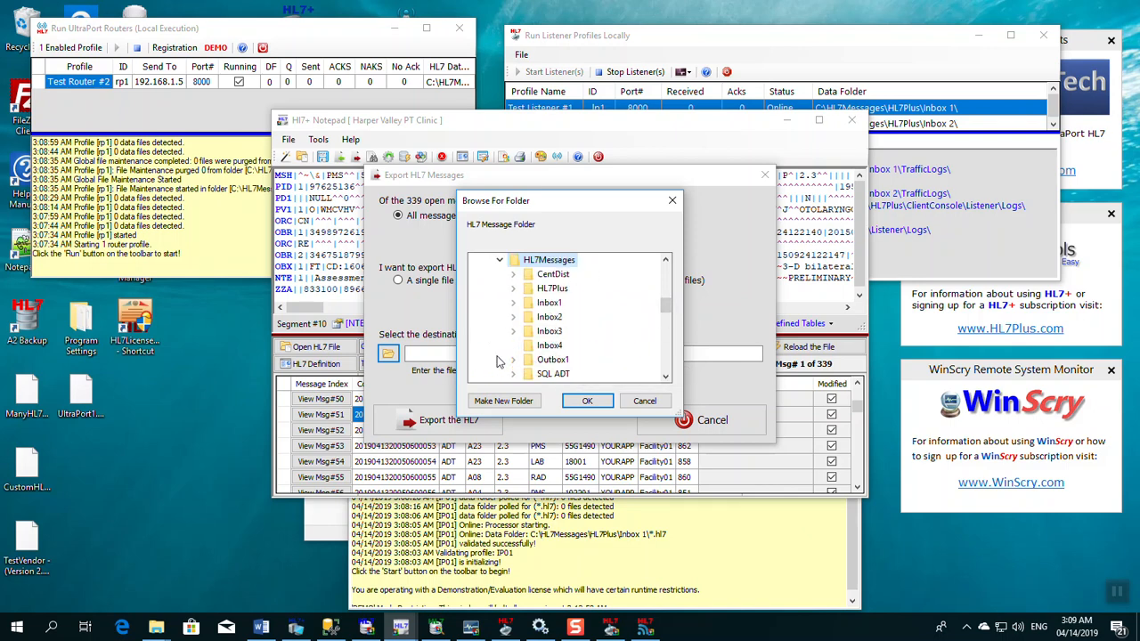
left_click(514, 290)
double_click(568, 332)
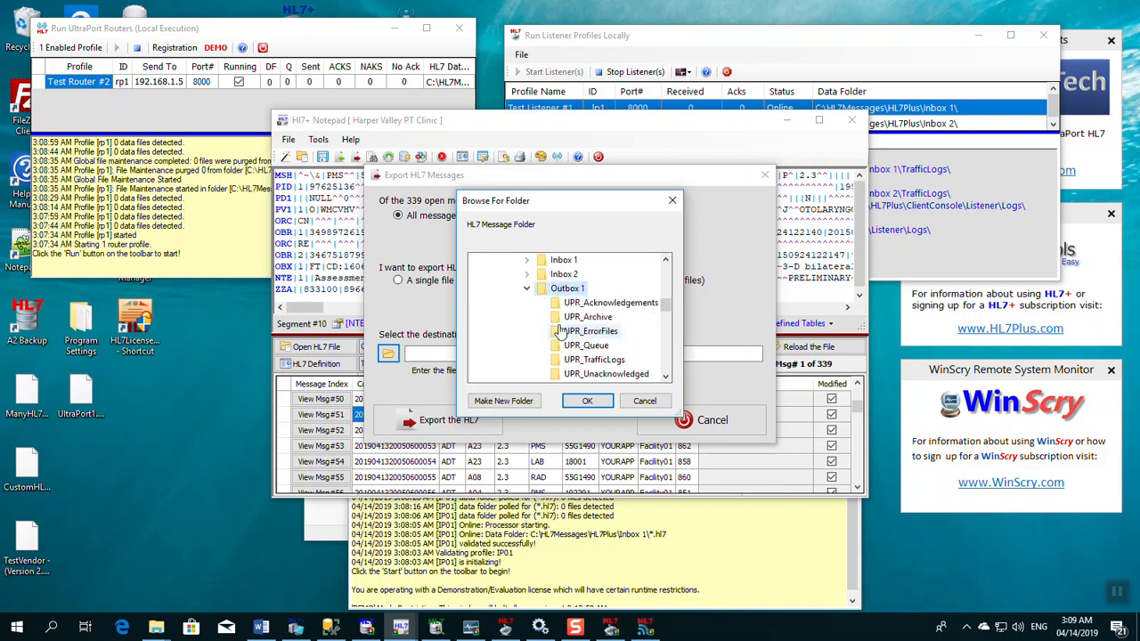
left_click(589, 403)
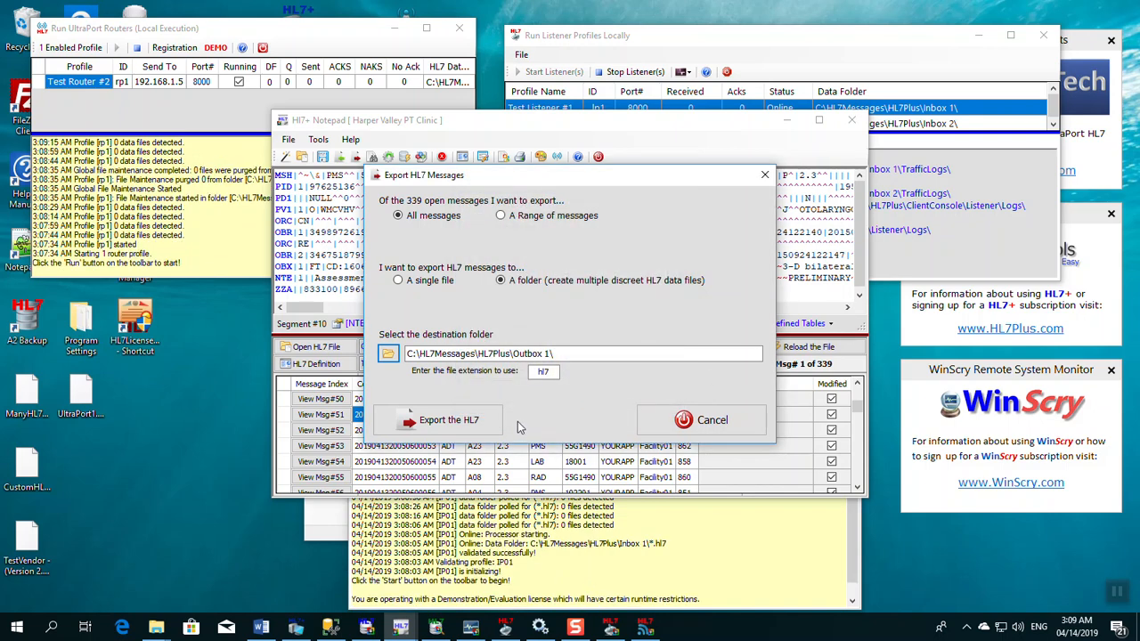
Export the HL7 messages, view the Outbox 1 folder, and minimize it to watch the local router, listener and schema processor
left_click(480, 426)
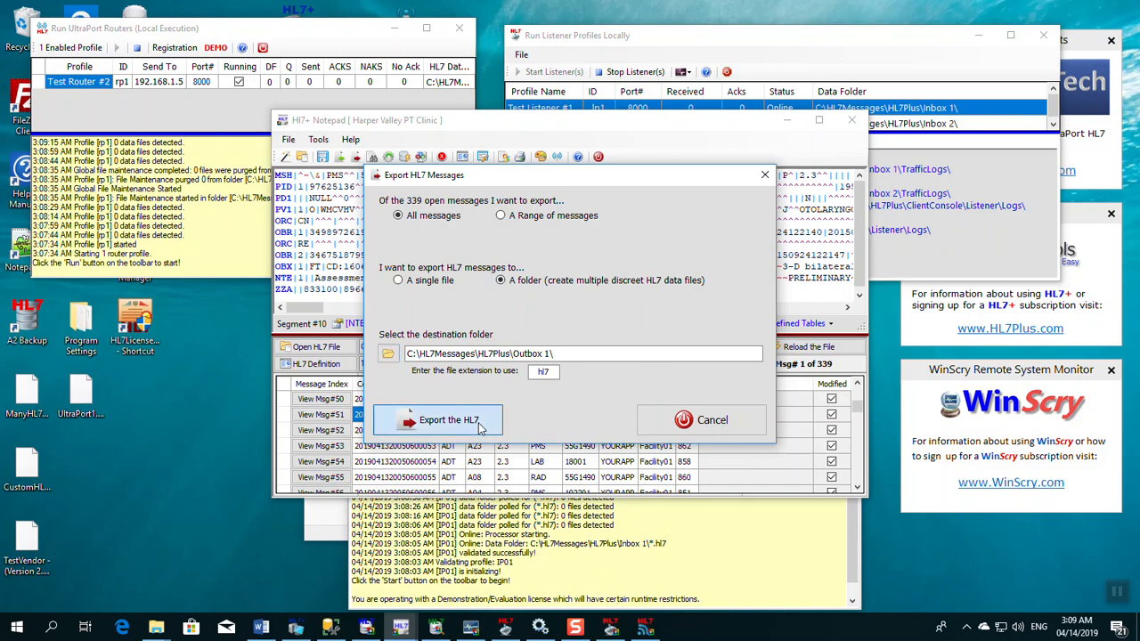
left_click(622, 369)
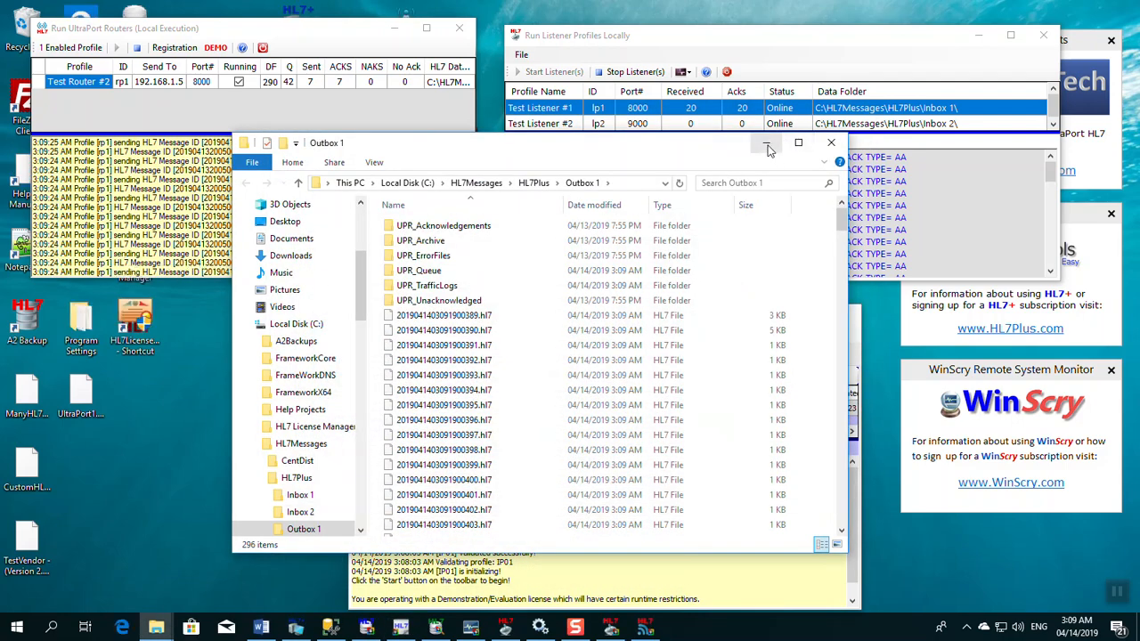
left_click(765, 143)
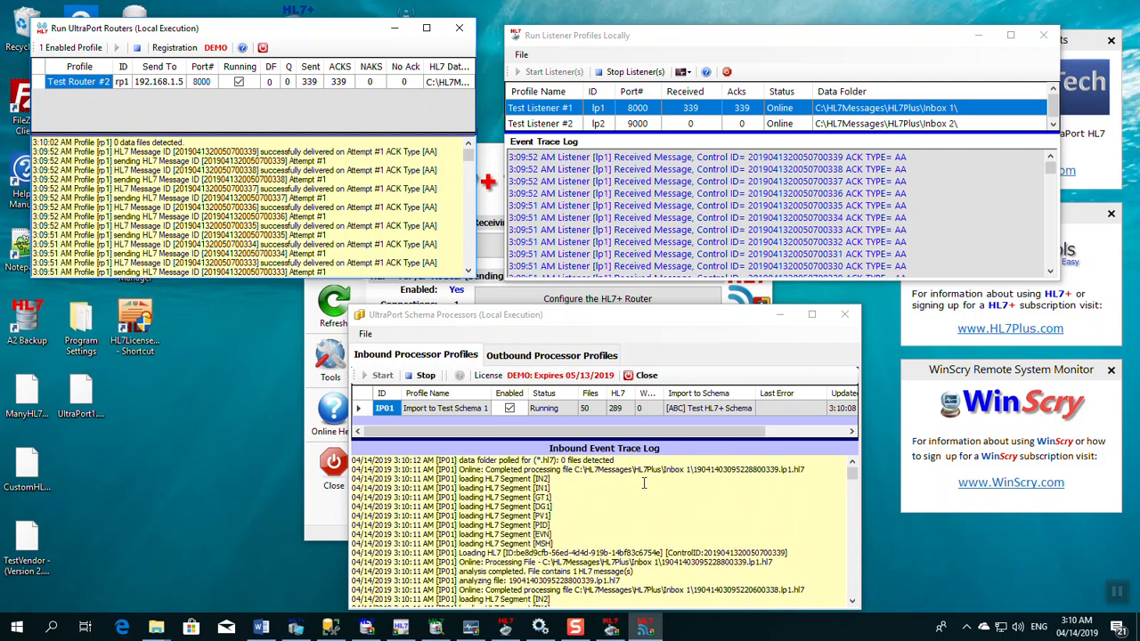
left_click(578, 463)
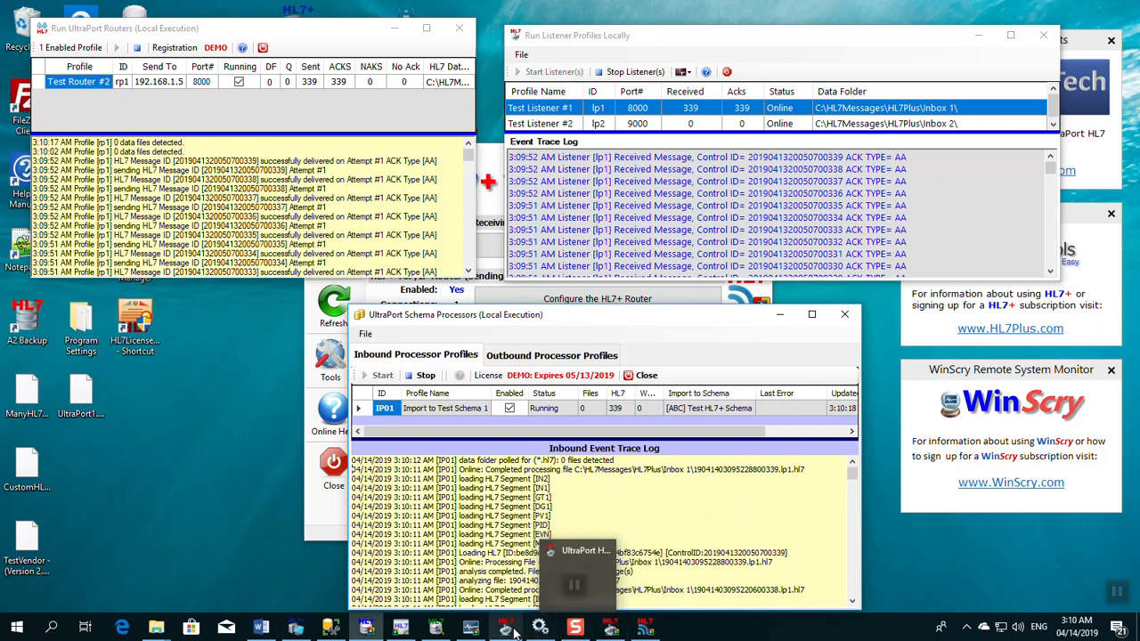
Compare the status and last traffic of Test Listener #1 and Test Listener #2 in the HL7+ TCP/IP Listener Monitor
left_click(472, 629)
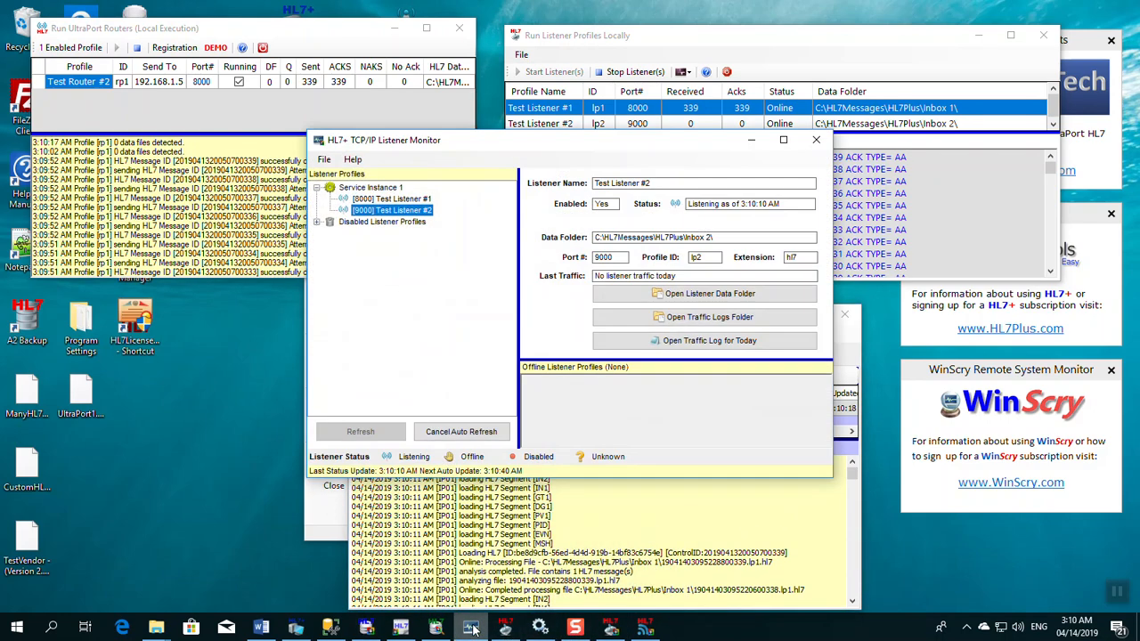
left_click(391, 199)
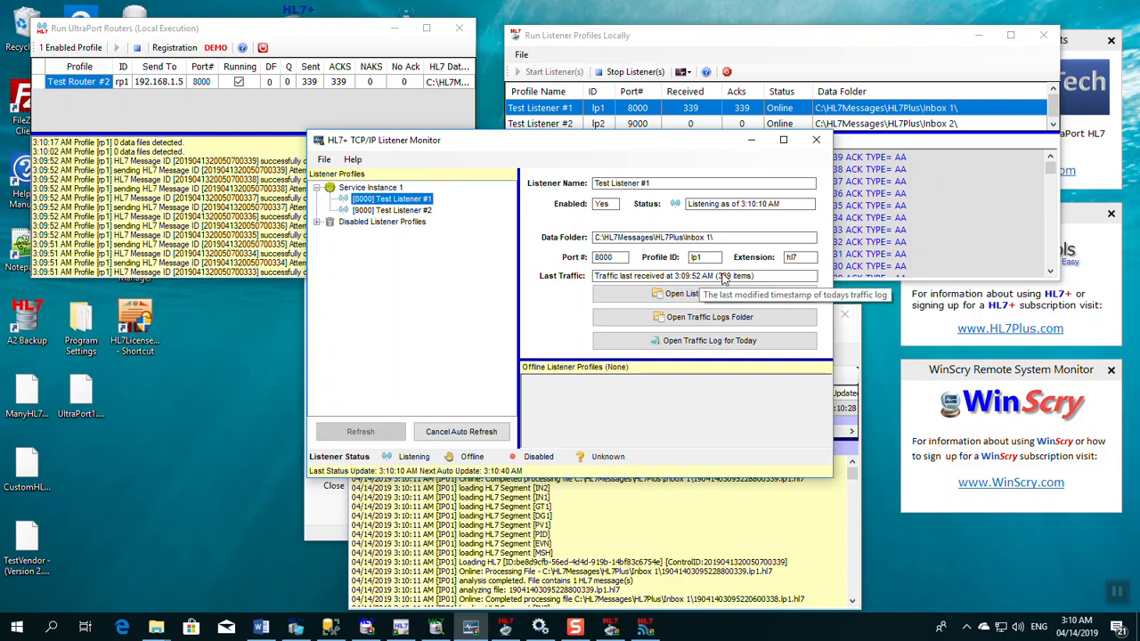
left_click(402, 211)
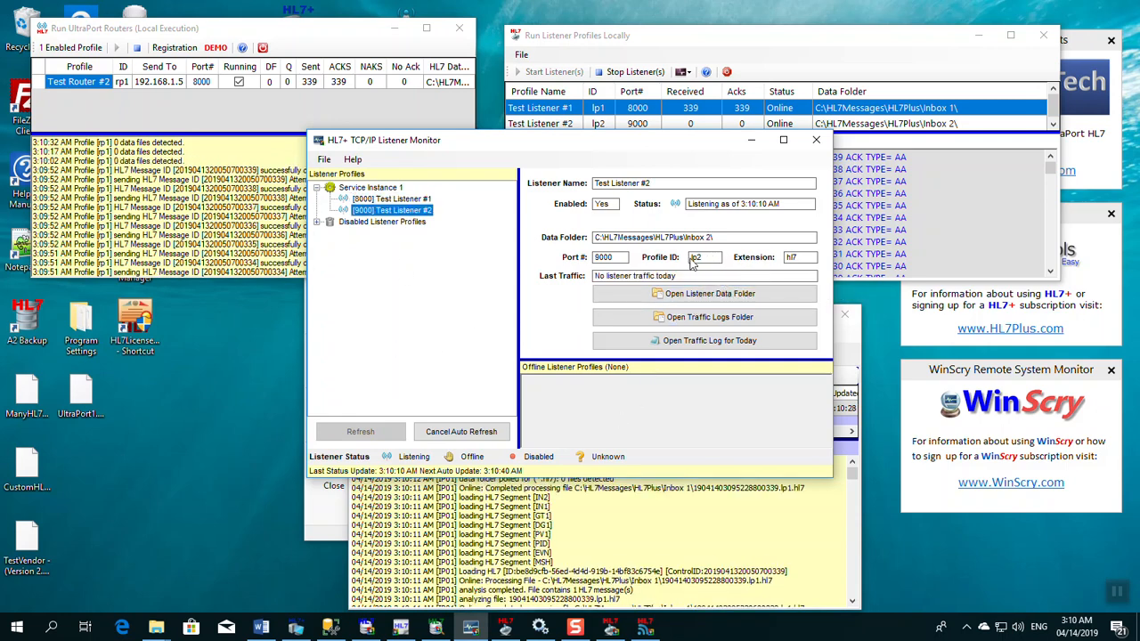
left_click(383, 201)
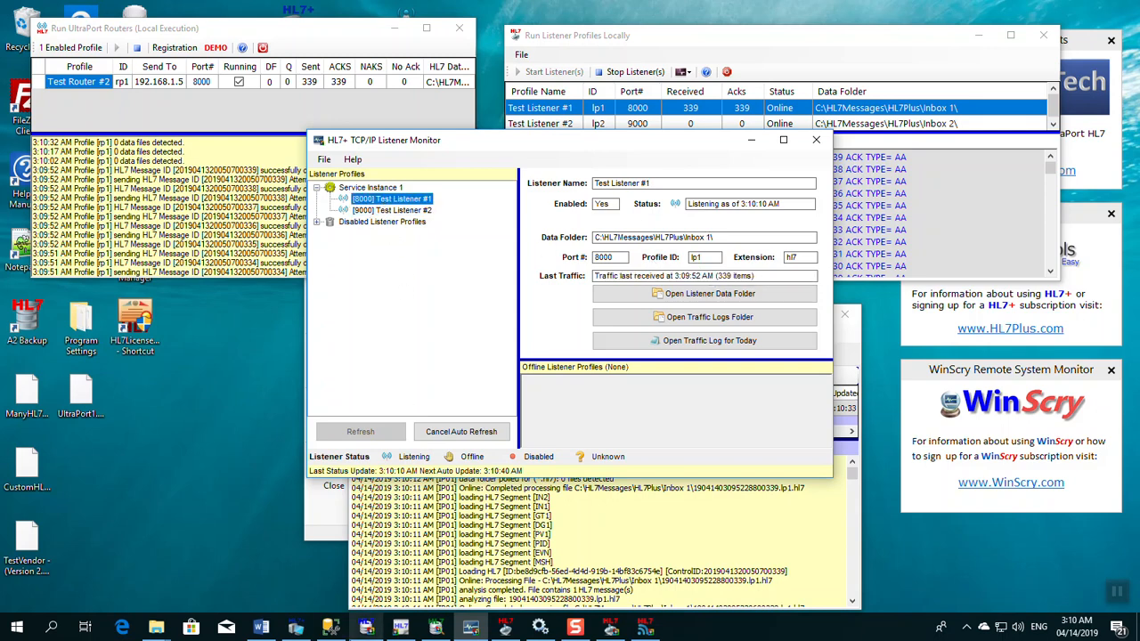
Browse the [ABC] Test HL7+ Schema in the SQL Schema Browser and query its unprocessed inbound messages without the load date filter
mouse_move(437, 631)
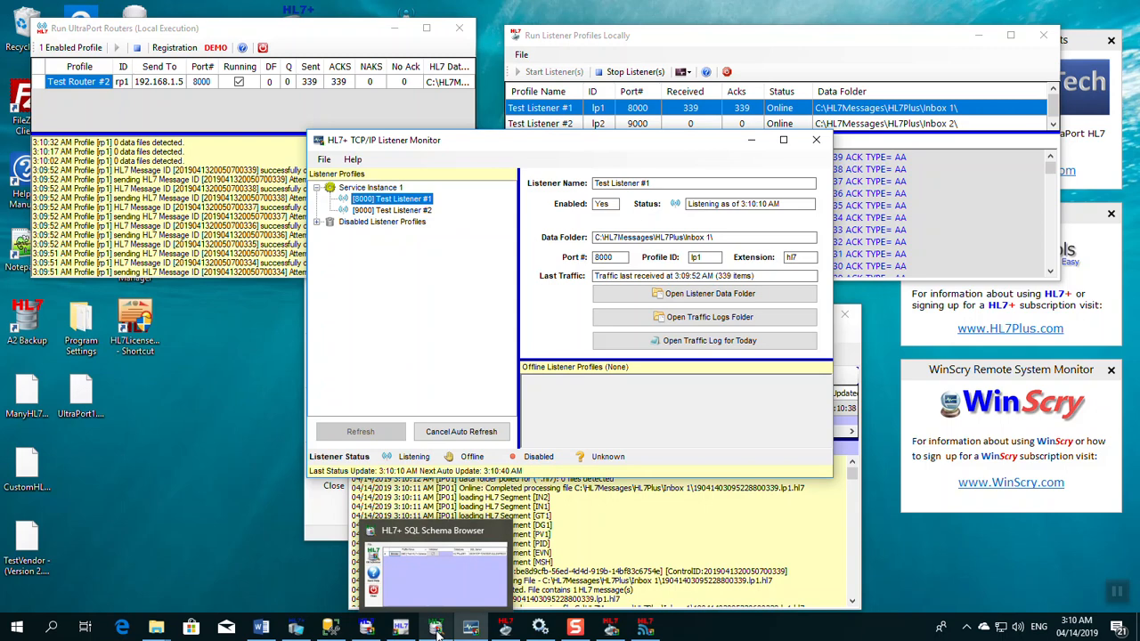
left_click(436, 630)
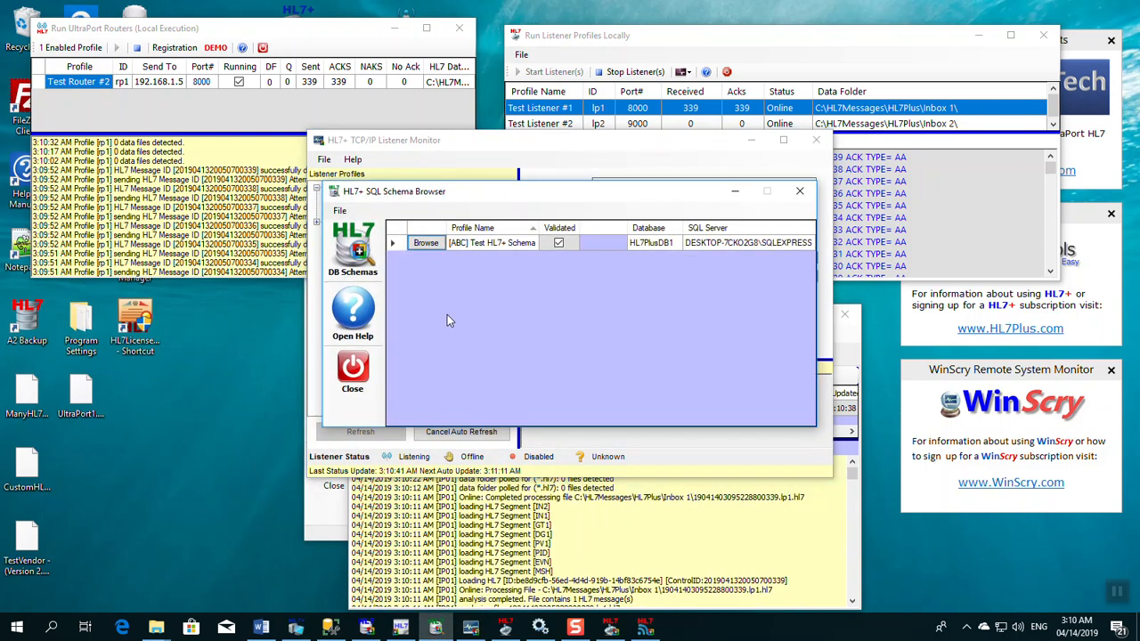
left_click(425, 243)
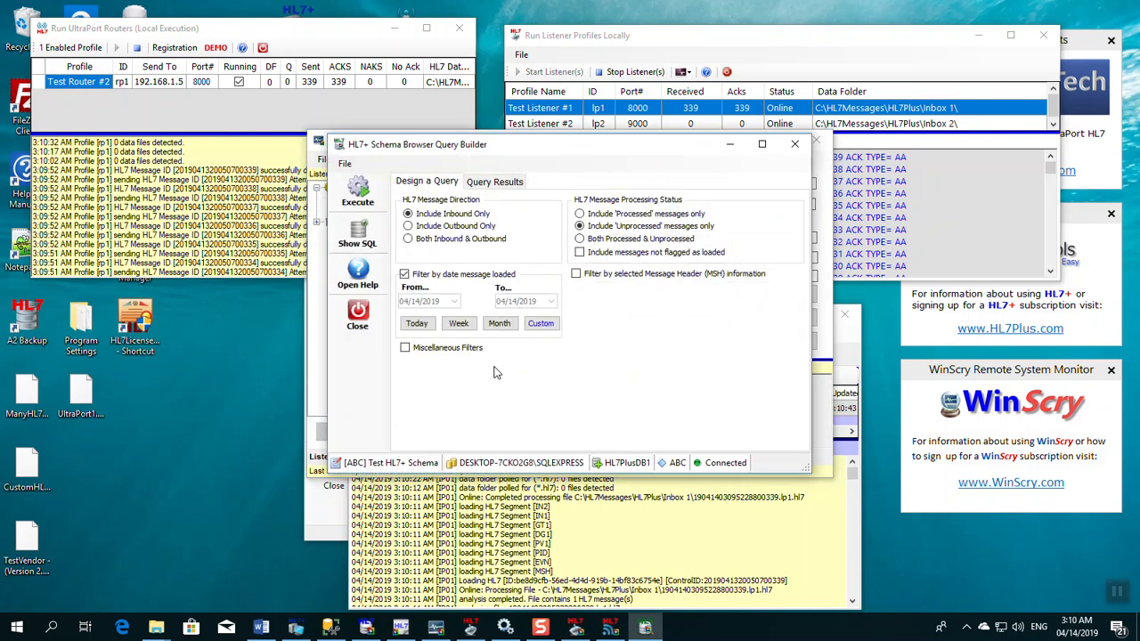
left_click(405, 275)
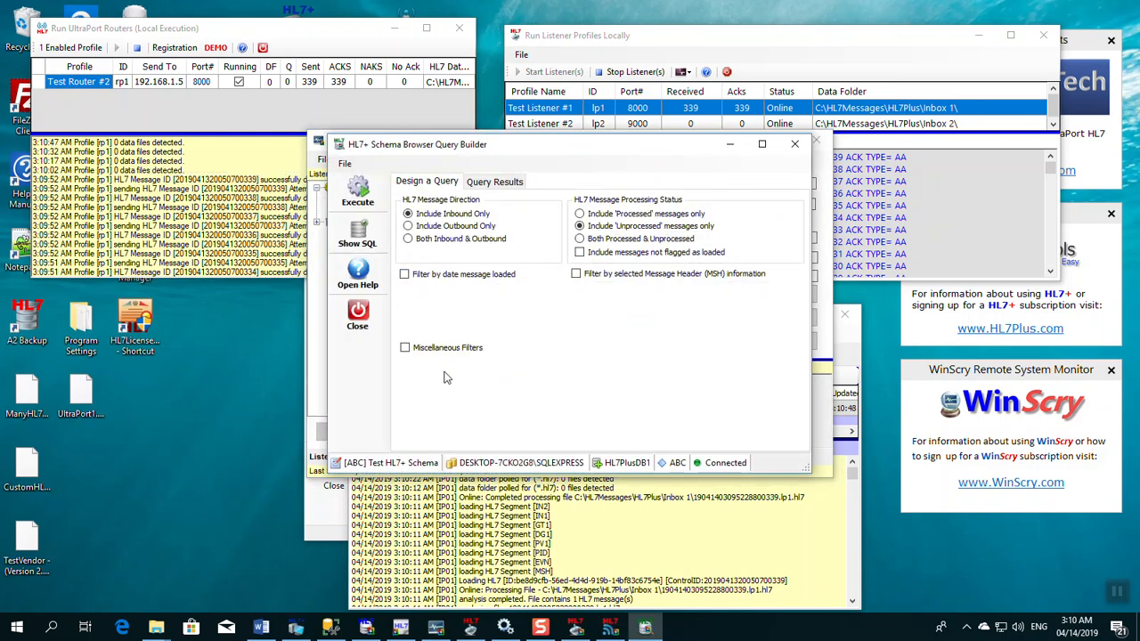
left_click(357, 192)
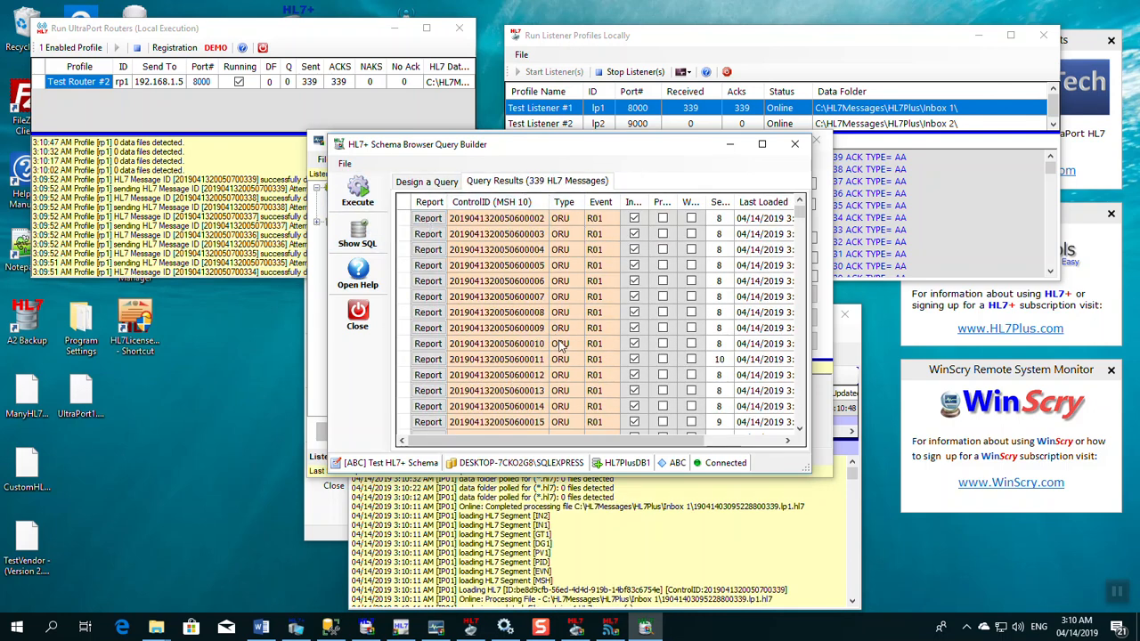
scroll(561, 330, "down", 7)
scroll(566, 357, "down", 9)
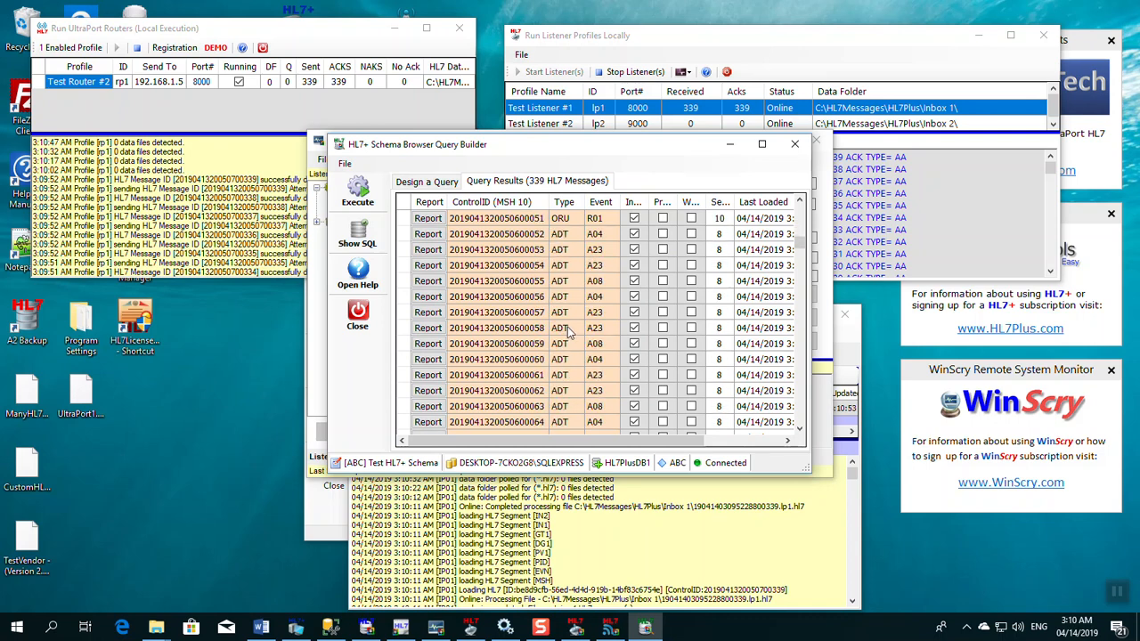
left_click(571, 329)
left_click(561, 344)
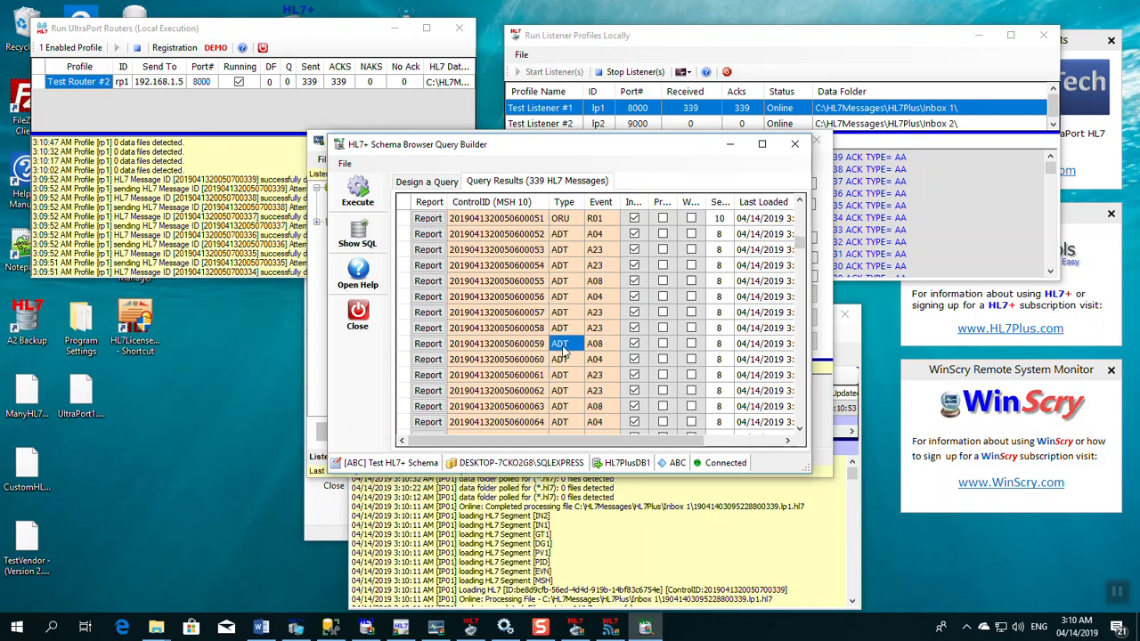
left_click(433, 343)
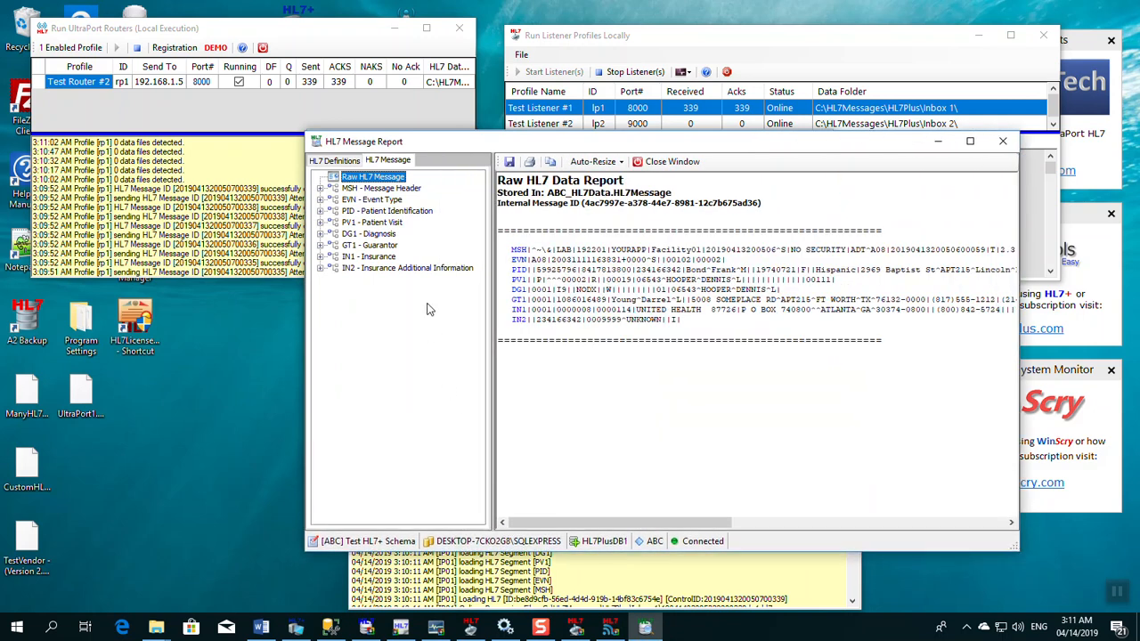
Display the data-only report of the message's PID - Patient Identification segment and highlight its schema table name
left_click(324, 212)
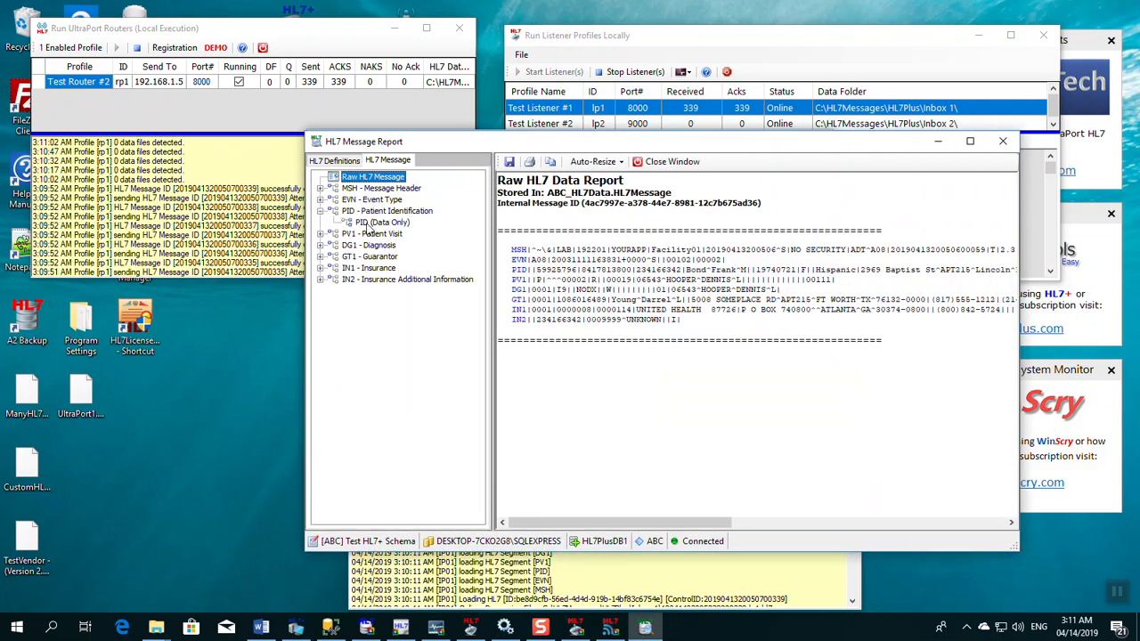
left_click(367, 223)
double_click(749, 192)
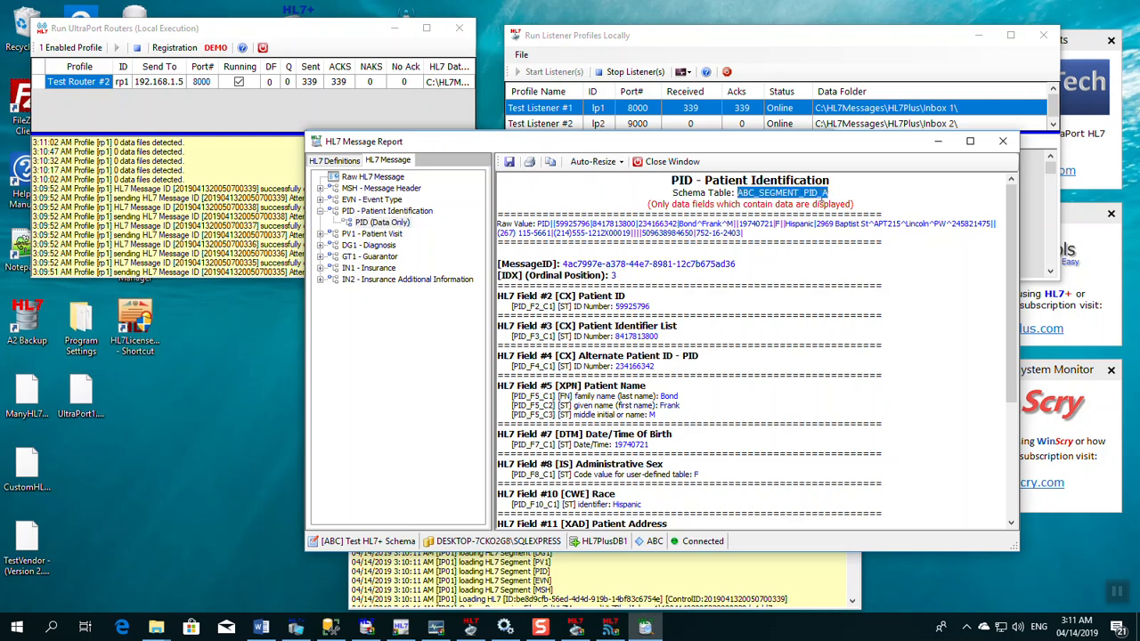
left_click(648, 337)
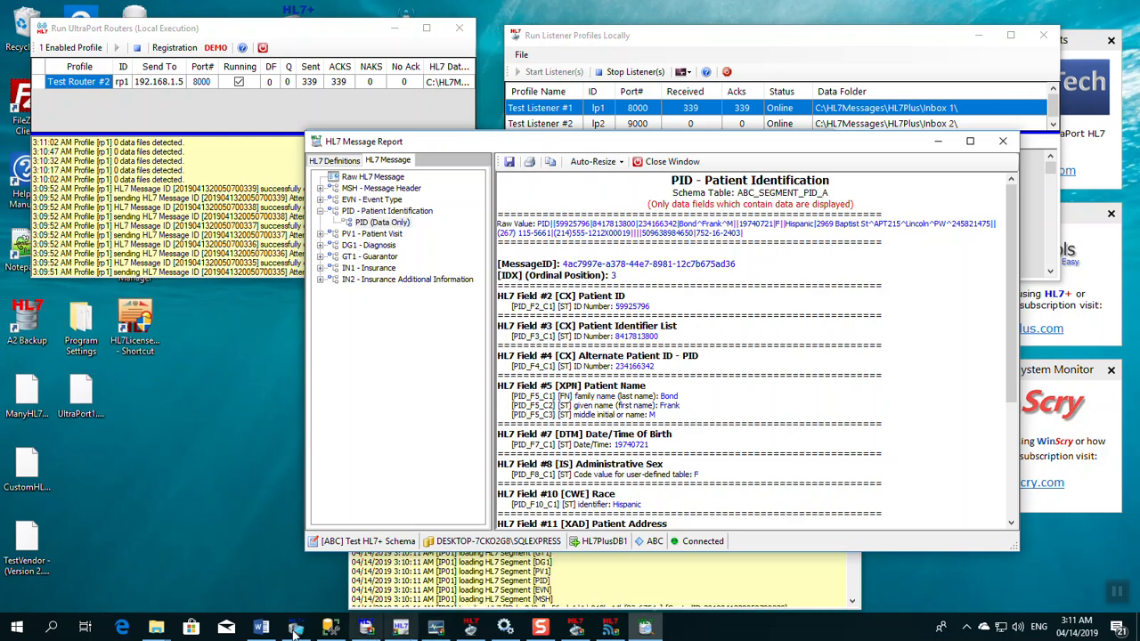
Switch to the Using Demo Installation Features document in Word, strike through Steps 2 to 4, and minimize it
mouse_move(284, 632)
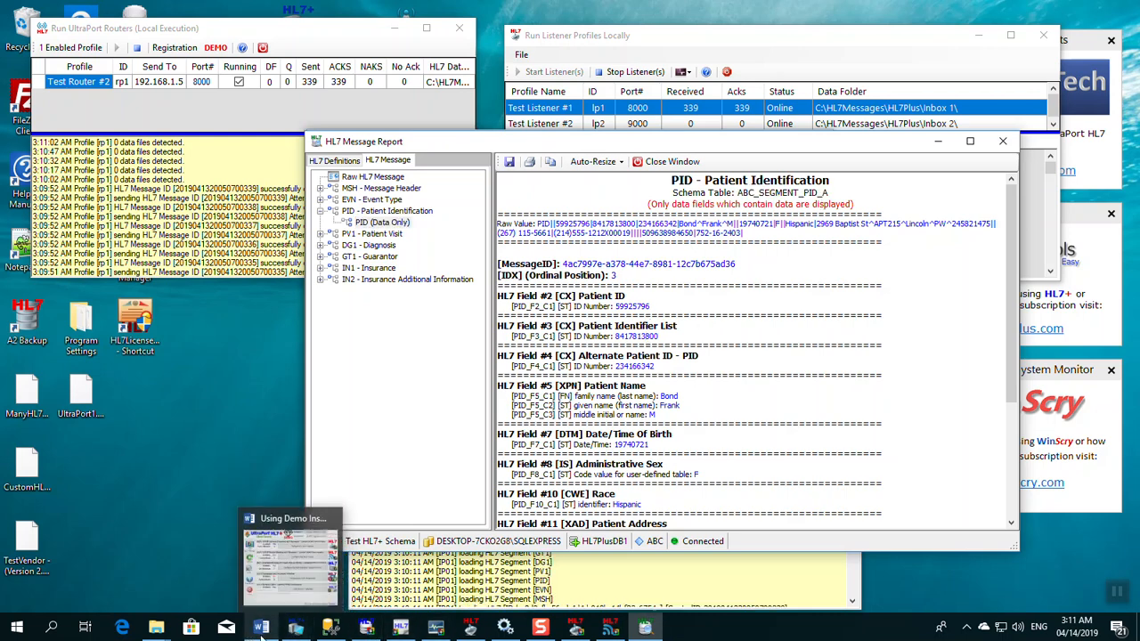
left_click(262, 629)
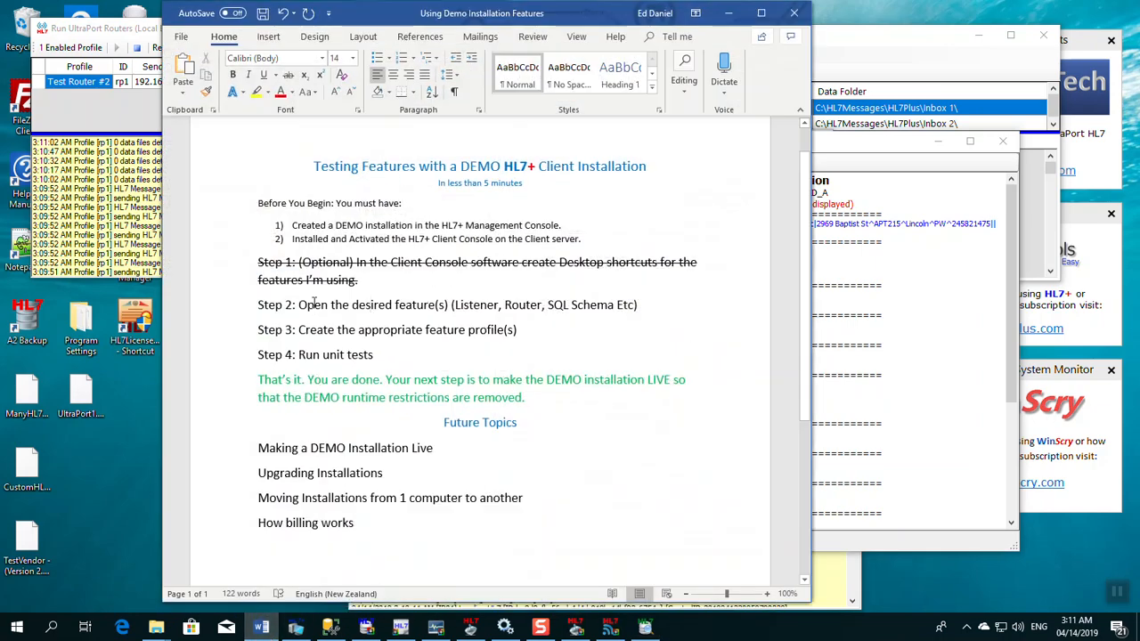
left_click_drag(259, 304, 694, 356)
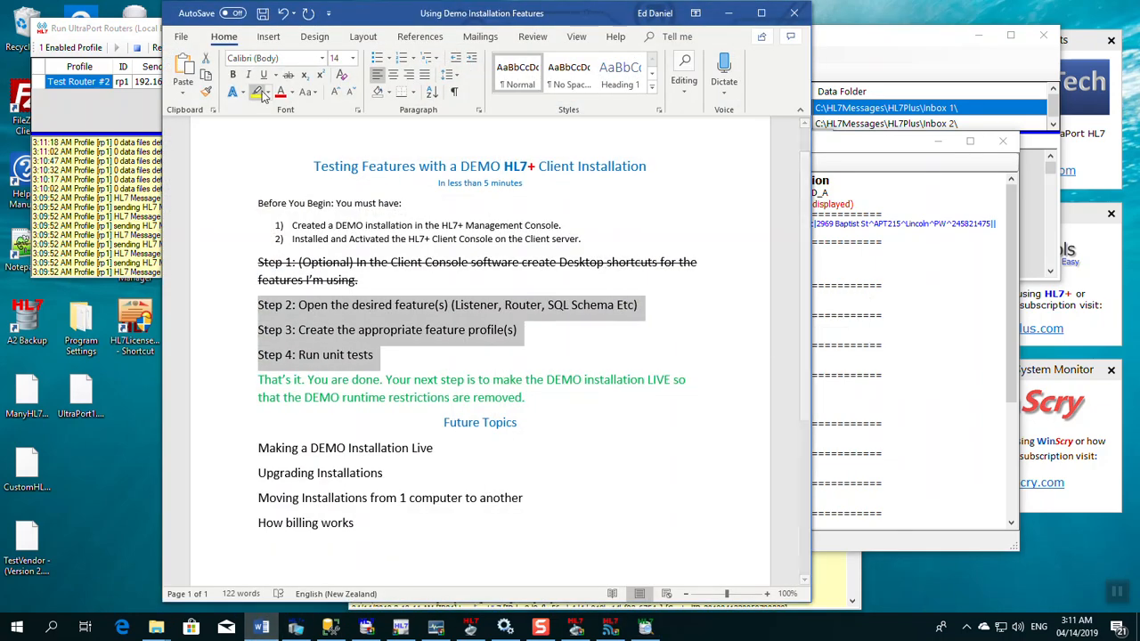
left_click(288, 77)
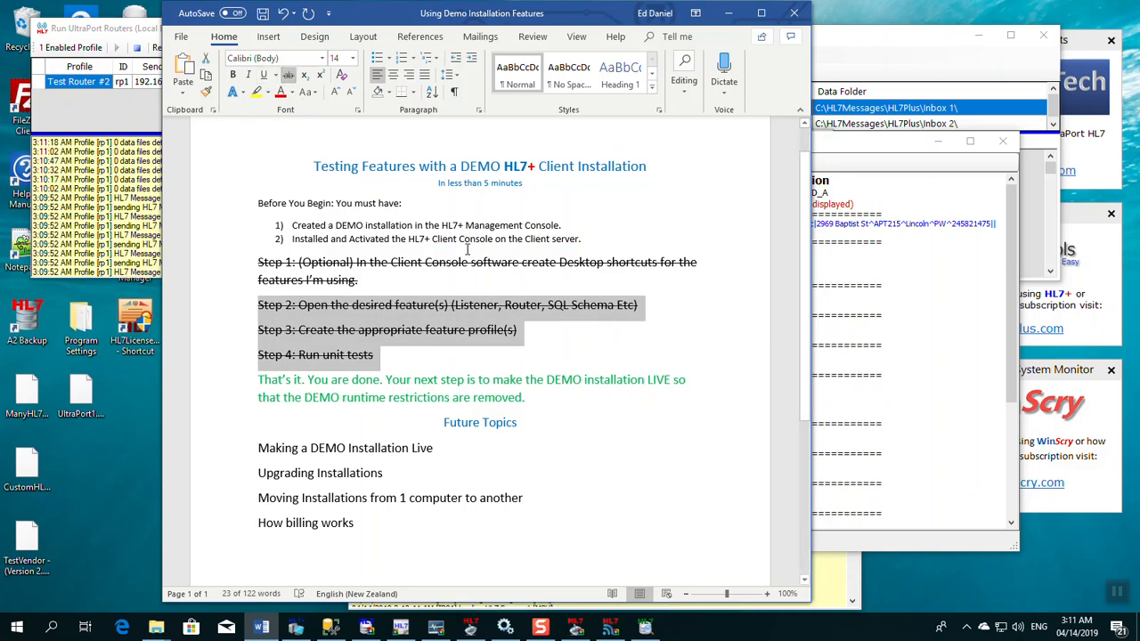
left_click(728, 15)
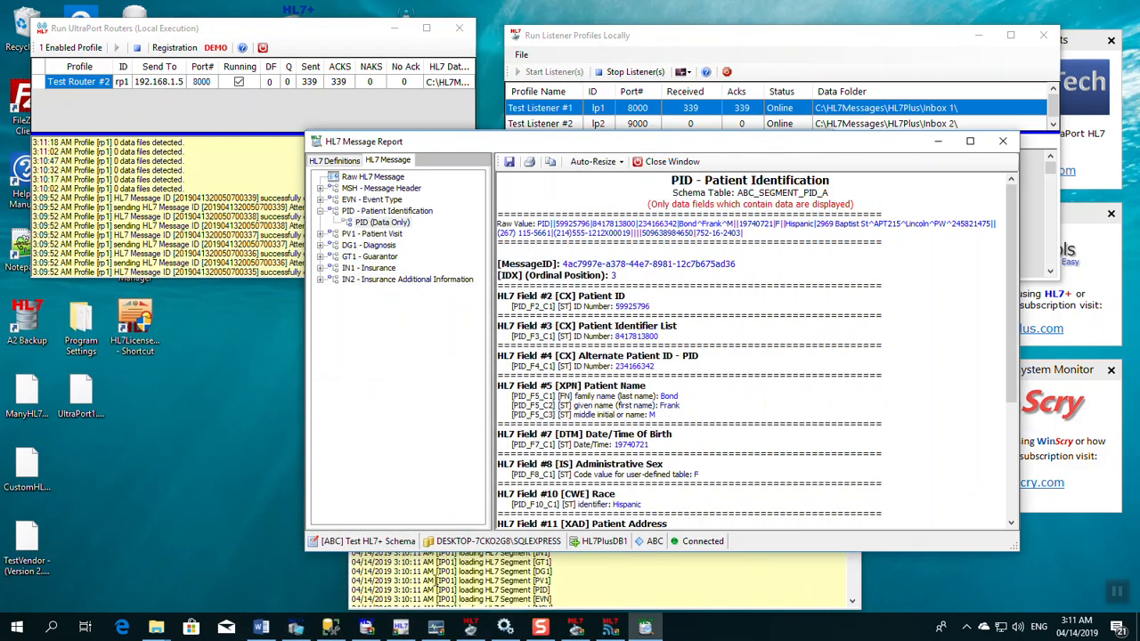
Open the HL7+ TCP/IP Listener online documentation from the HL7+ Client Console, and return to the Word checklist
mouse_move(370, 629)
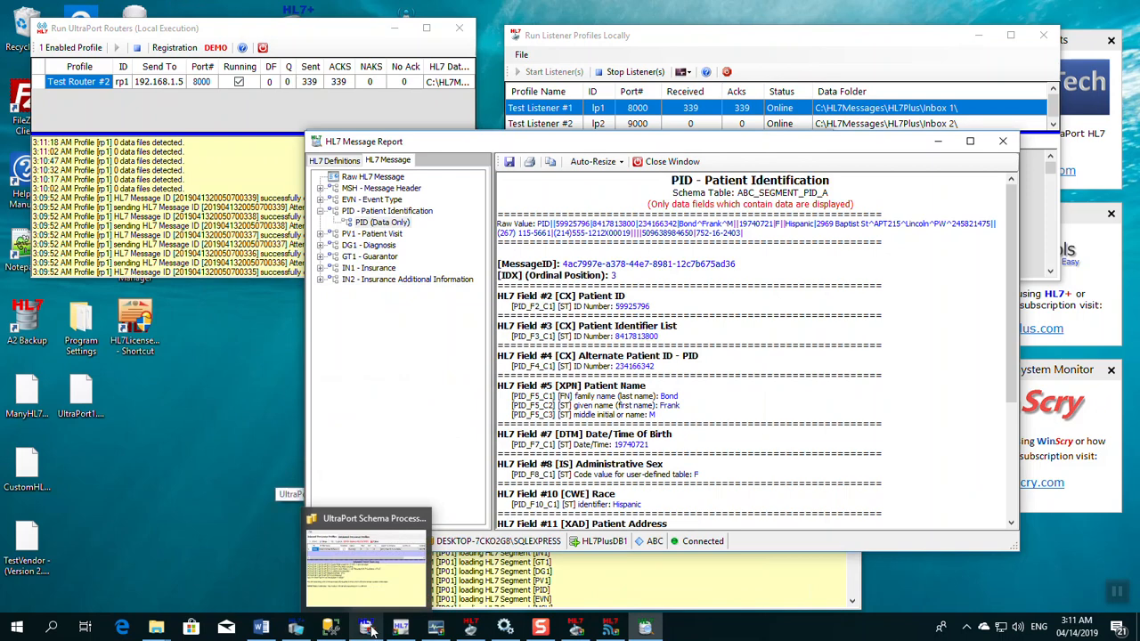
left_click(296, 627)
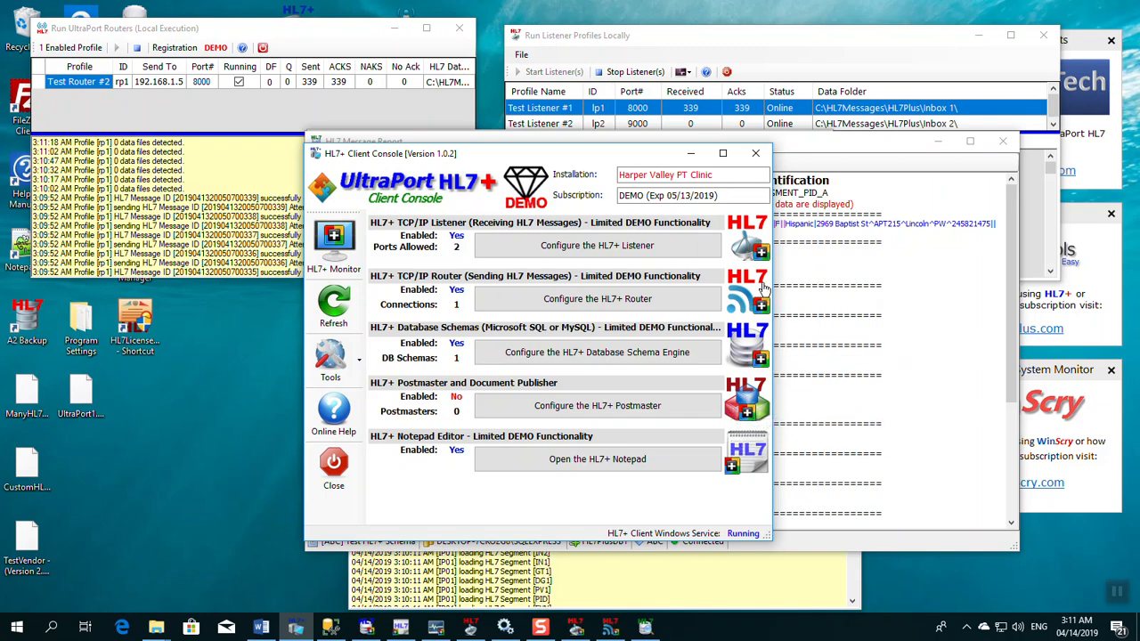
left_click(746, 243)
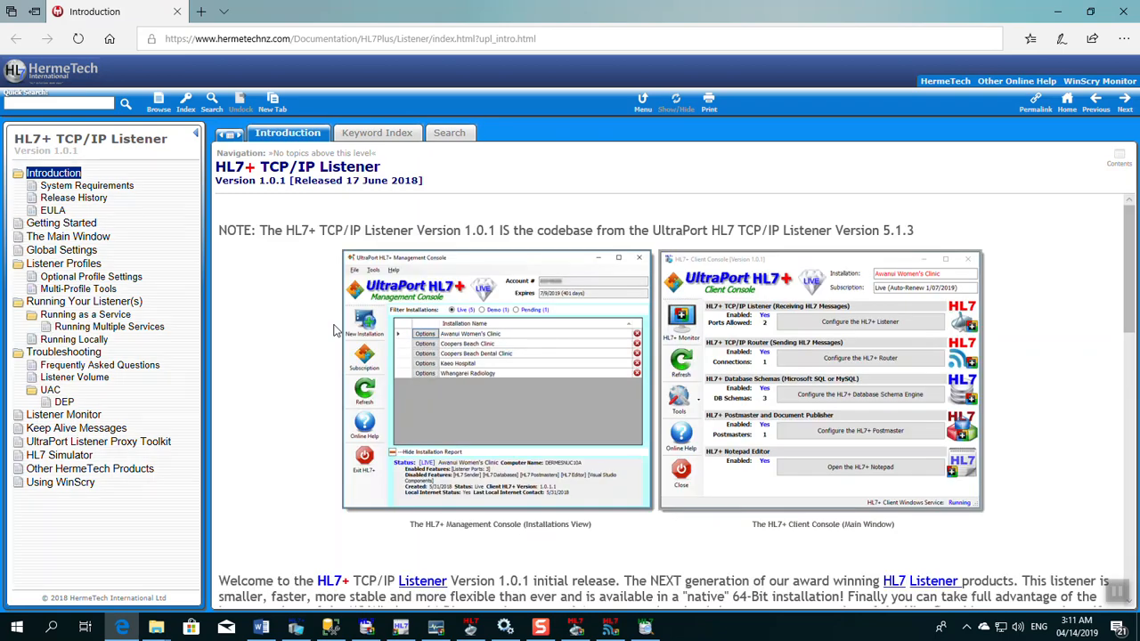
left_click(264, 631)
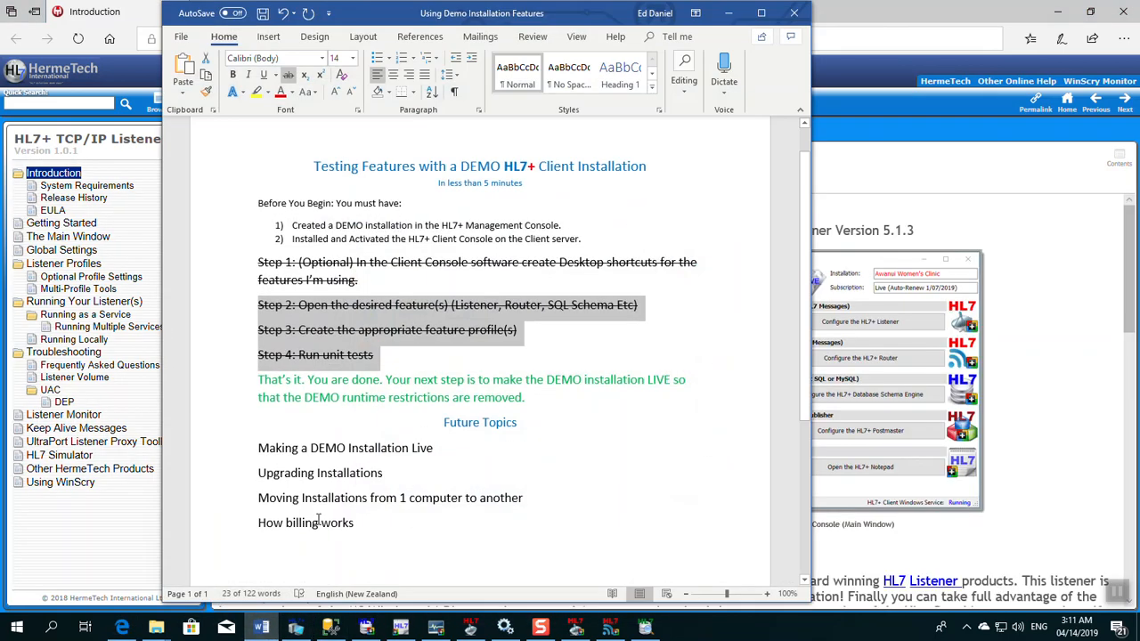
left_click(350, 381)
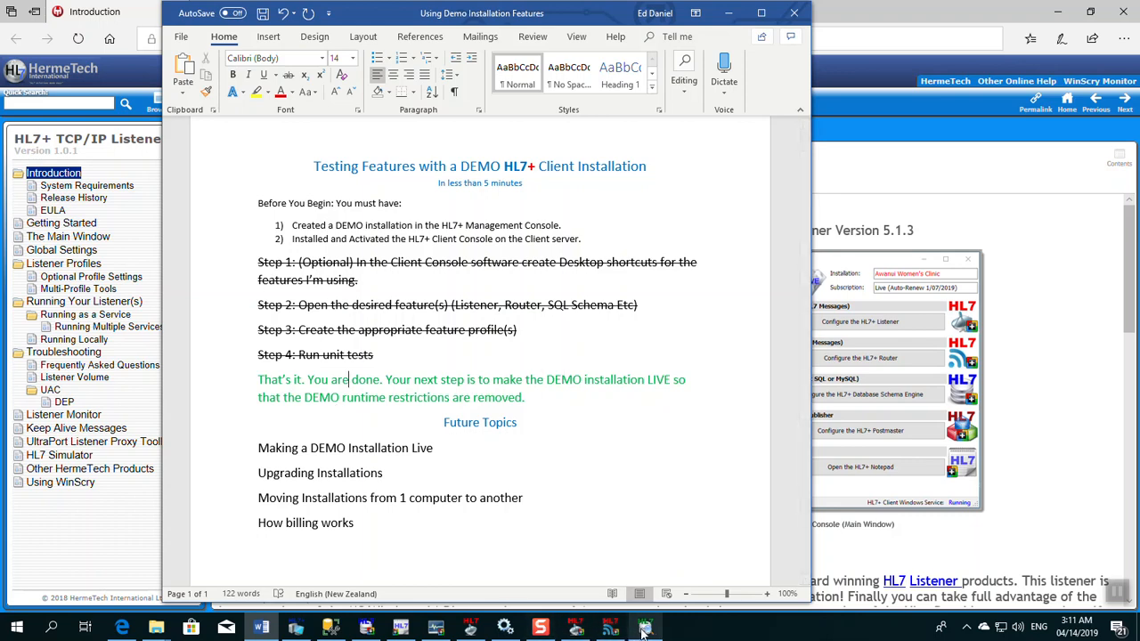
Stop the locally running listeners, close the Run Listener Profiles Locally window, and bring the Word checklist back to the front
left_click(577, 628)
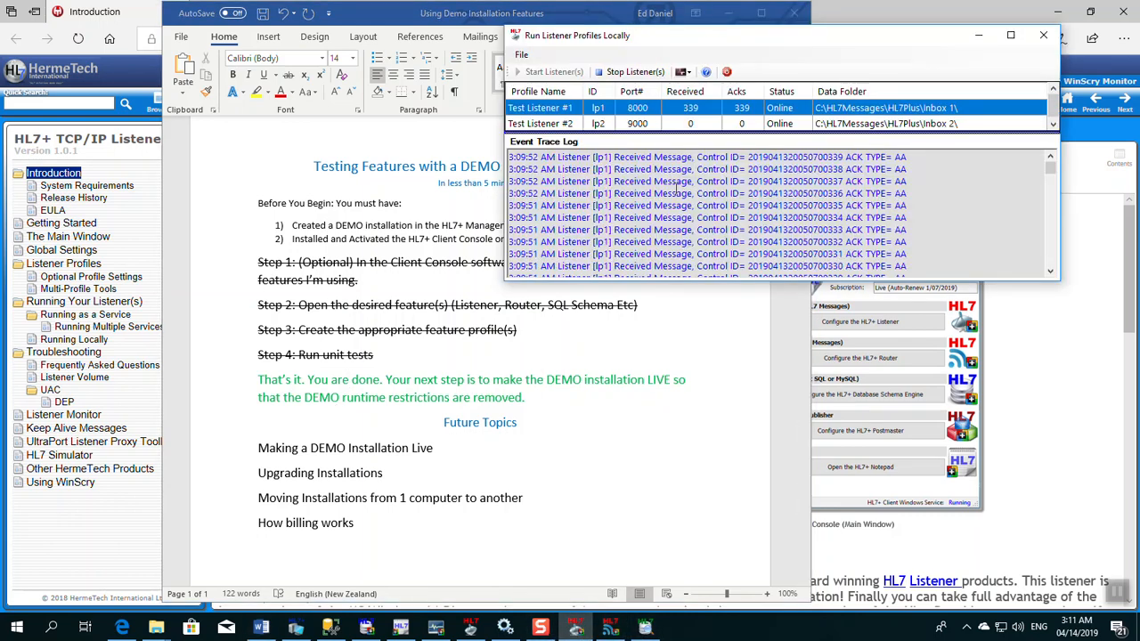
left_click(633, 71)
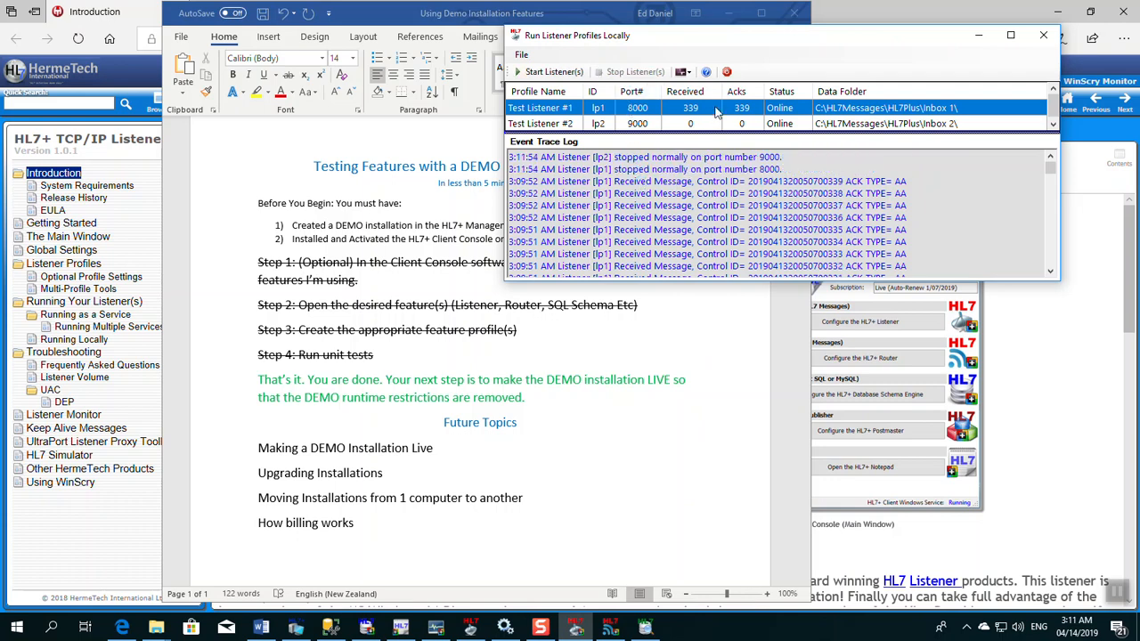
left_click(727, 72)
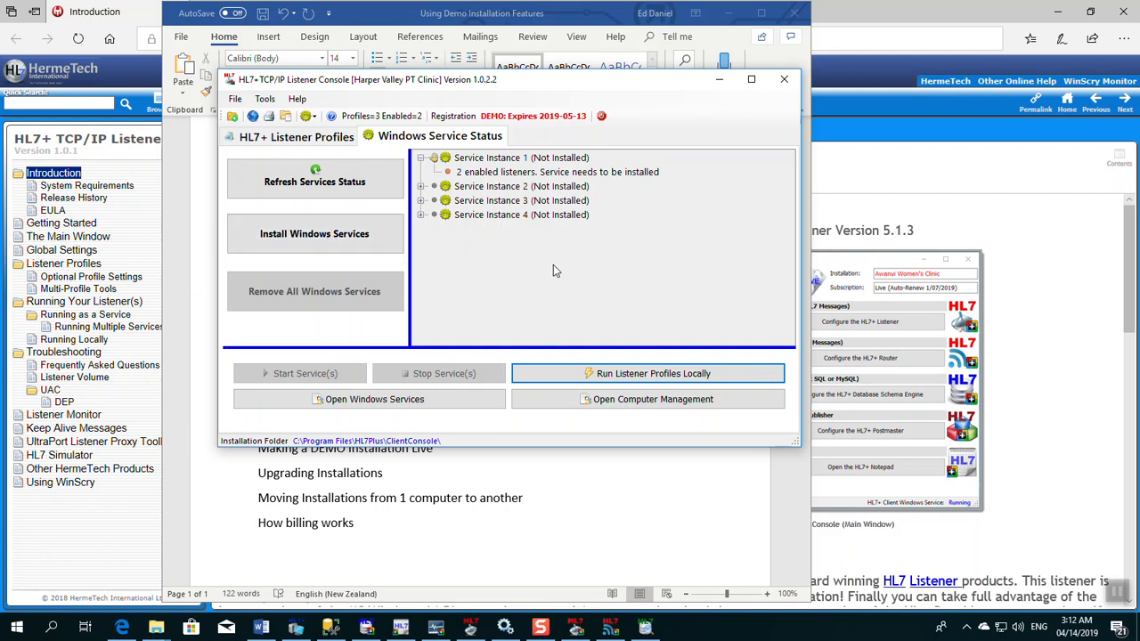
left_click(729, 13)
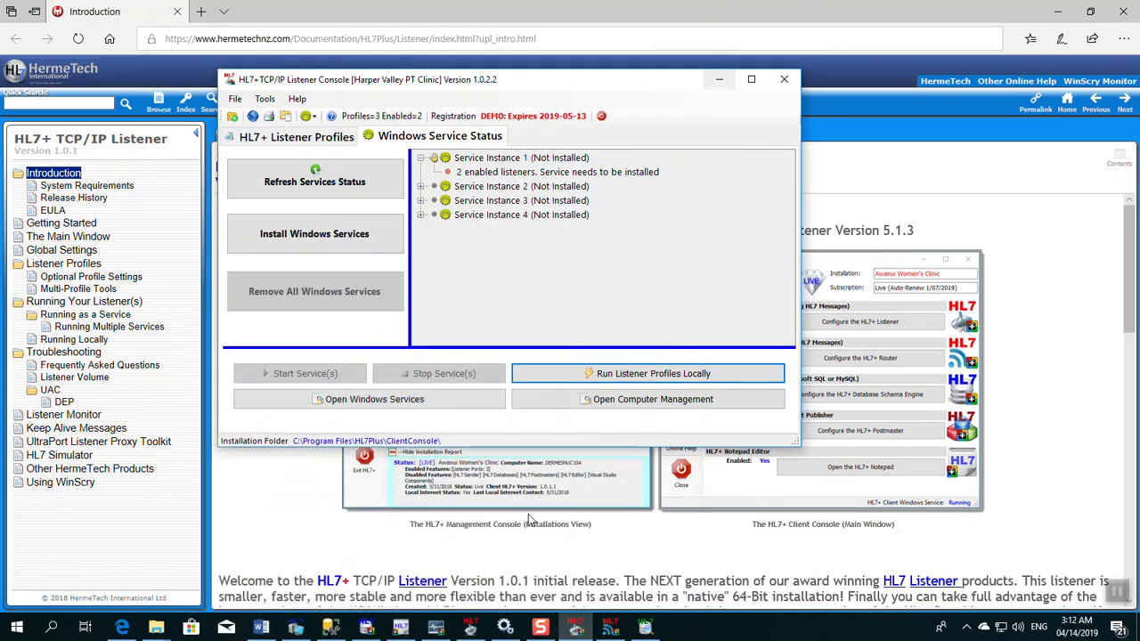
left_click(261, 628)
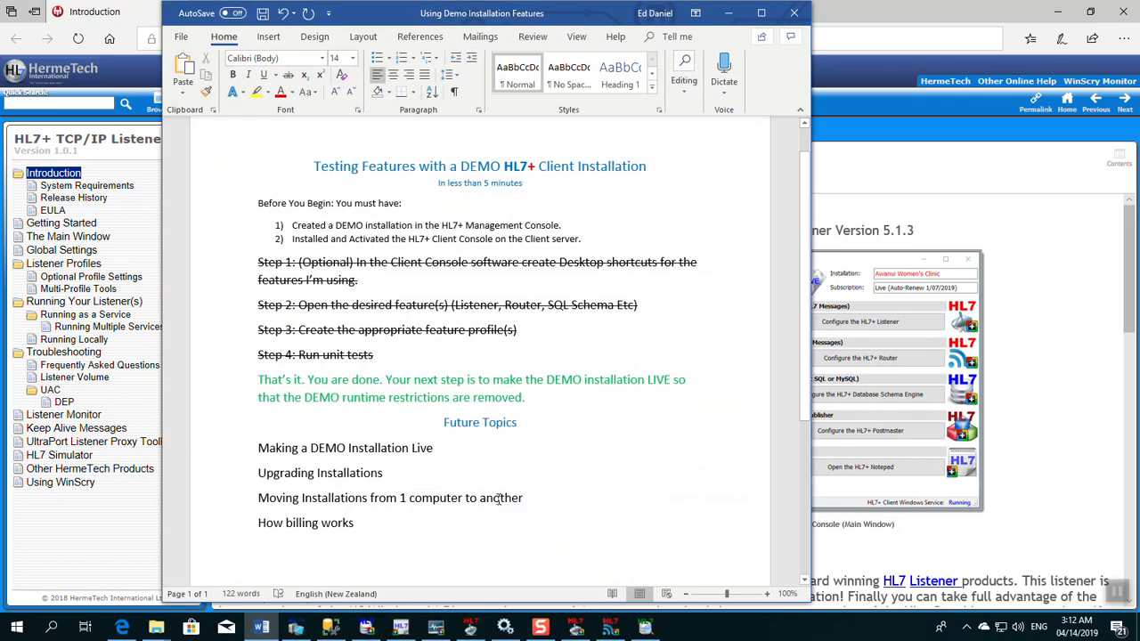